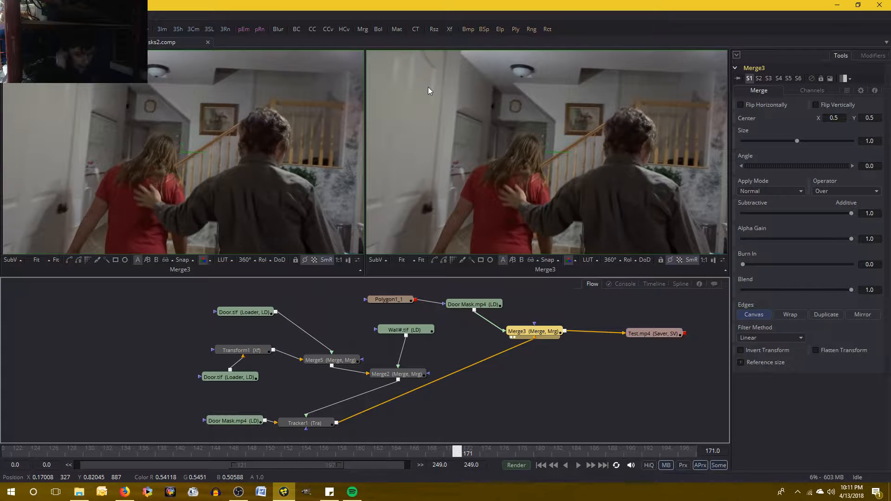
- Select the Merge2 node and examine the wall edge above the doorway up close across frames 170 to 172
{"action": "scroll", "coordinate": [505, 121], "scroll_direction": "up", "scroll_amount": 5}
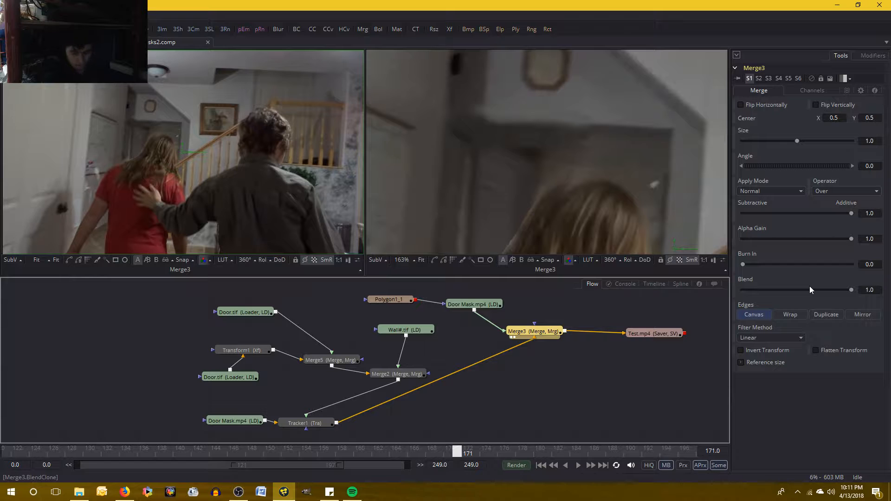
{"action": "scroll", "coordinate": [594, 113], "scroll_direction": "up", "scroll_amount": 2}
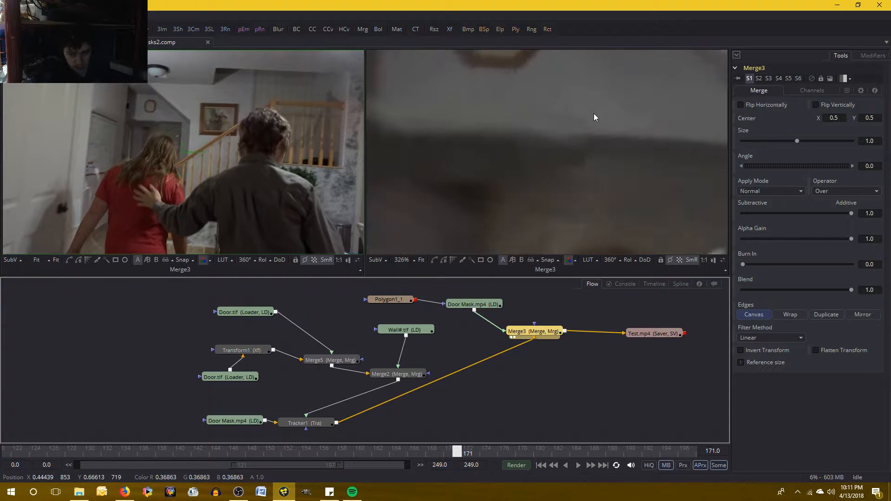
{"action": "scroll", "coordinate": [552, 149], "scroll_direction": "down", "scroll_amount": 2}
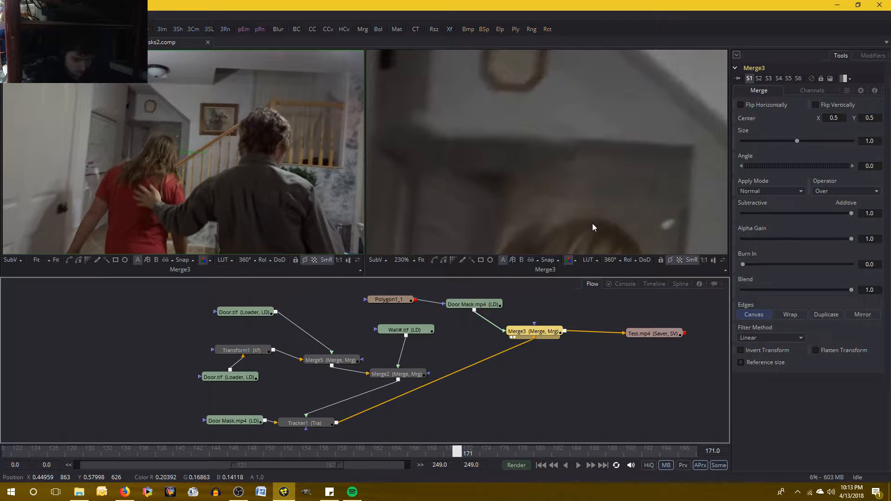
{"action": "left_click", "coordinate": [402, 373]}
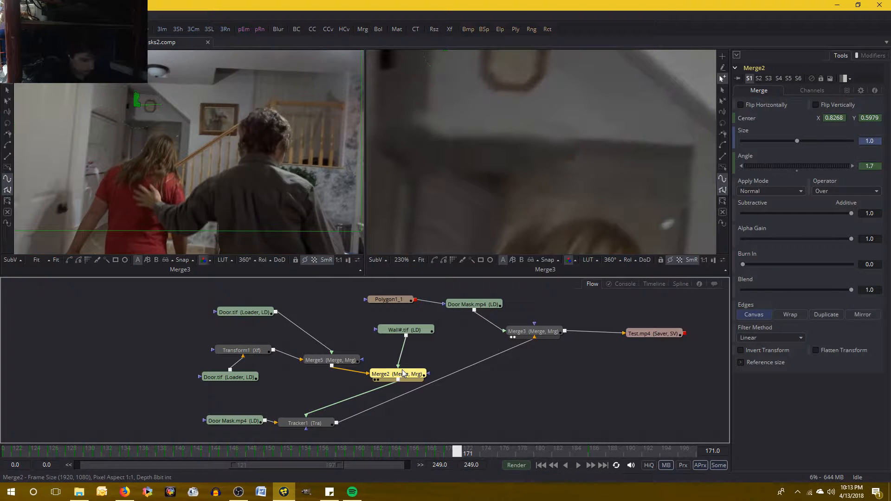
{"action": "key", "text": "Right"}
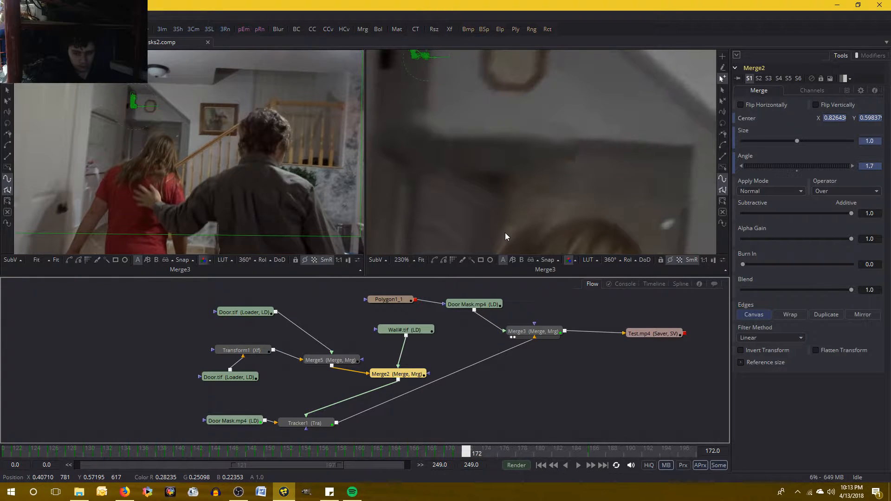
{"action": "key", "text": "Left"}
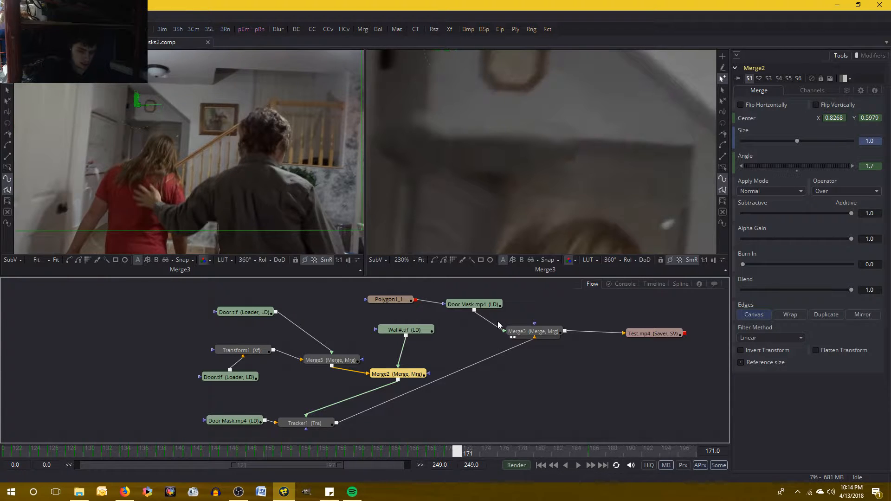
{"action": "key", "text": "Left"}
{"action": "key", "text": "Right"}
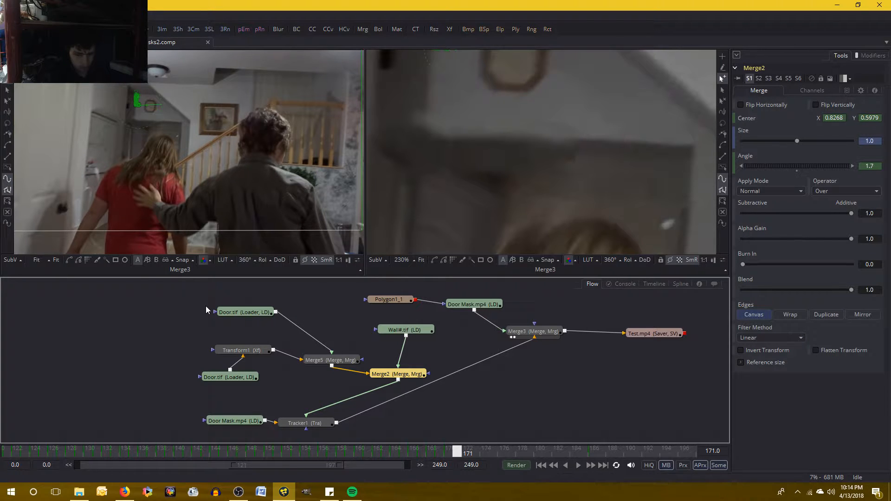
{"action": "key", "text": "Left"}
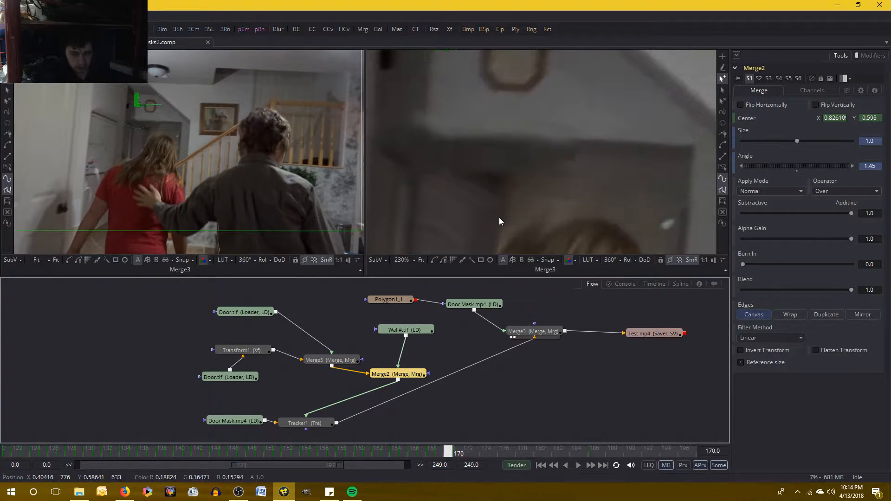
{"action": "key", "text": "Right"}
{"action": "key", "text": "Left"}
{"action": "key", "text": "Right"}
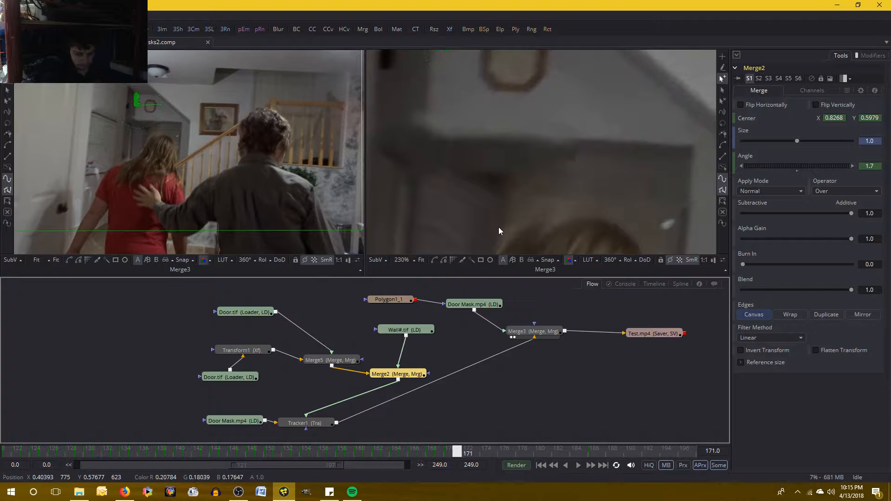
{"action": "key", "text": "Left"}
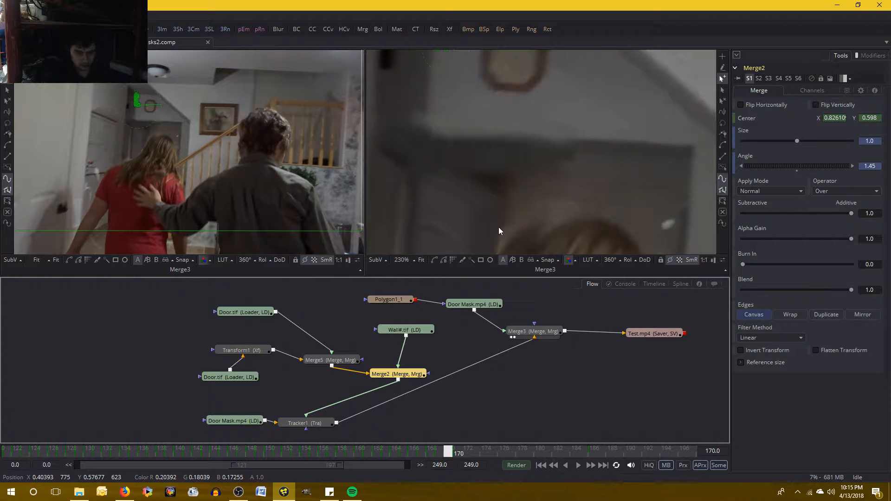
{"action": "key", "text": "Right"}
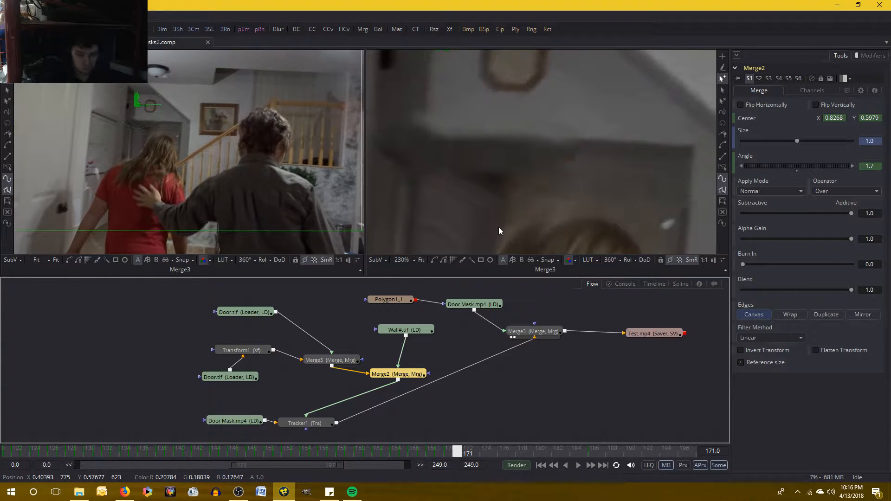
{"action": "key", "text": "Left"}
{"action": "key", "text": "Right"}
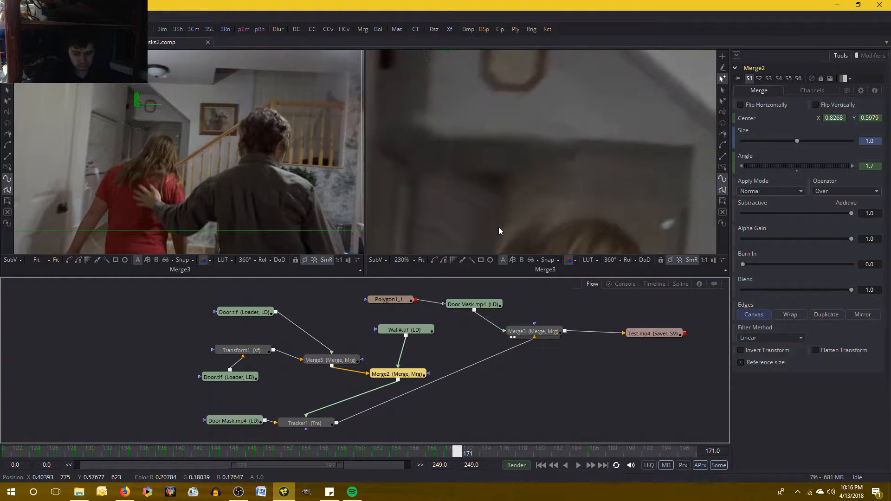
{"action": "left_click", "coordinate": [242, 495]}
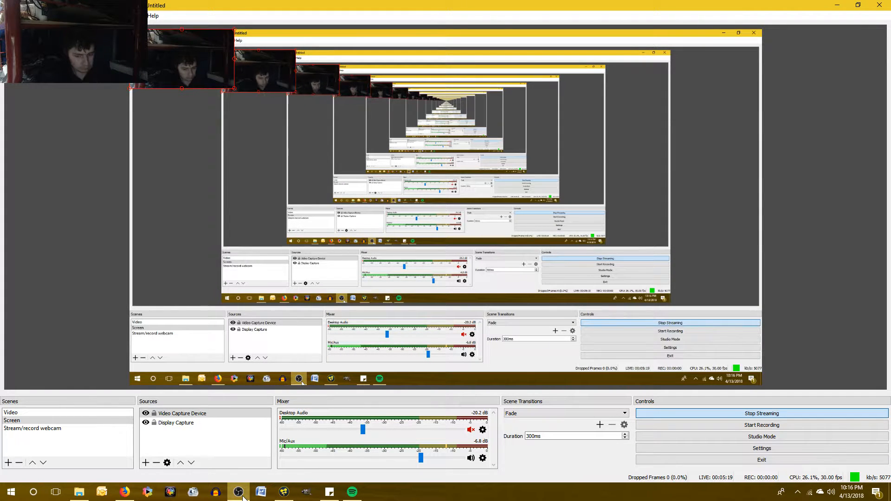
{"action": "left_click", "coordinate": [240, 493]}
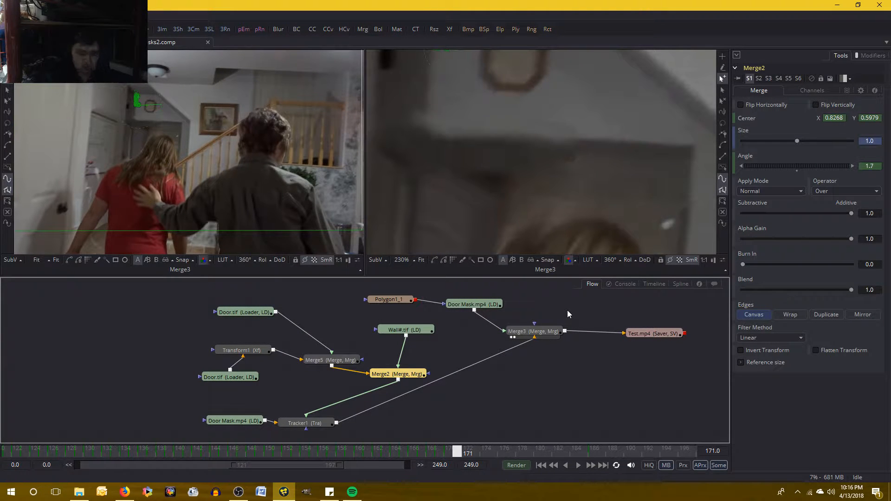
- Compare frames 171 and 172 at the wall patch above the doorway, checking for a positional jump
{"action": "key", "text": "Right"}
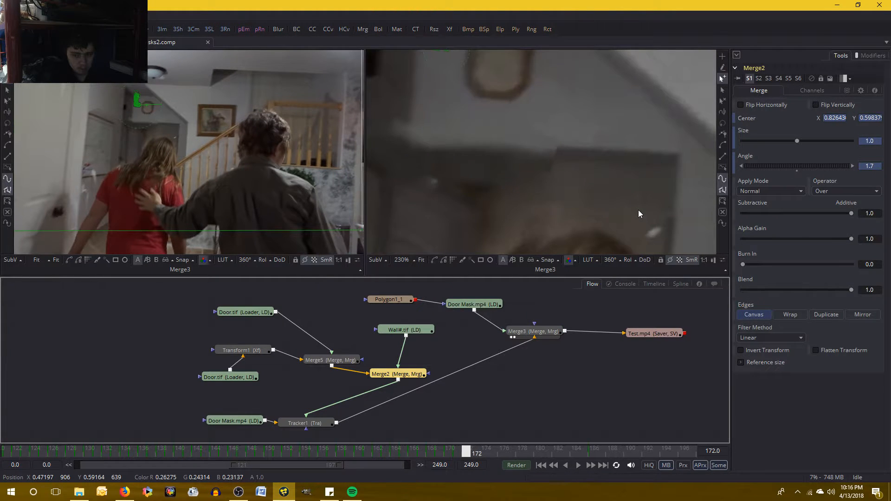
{"action": "key", "text": "Left"}
{"action": "key", "text": "Right"}
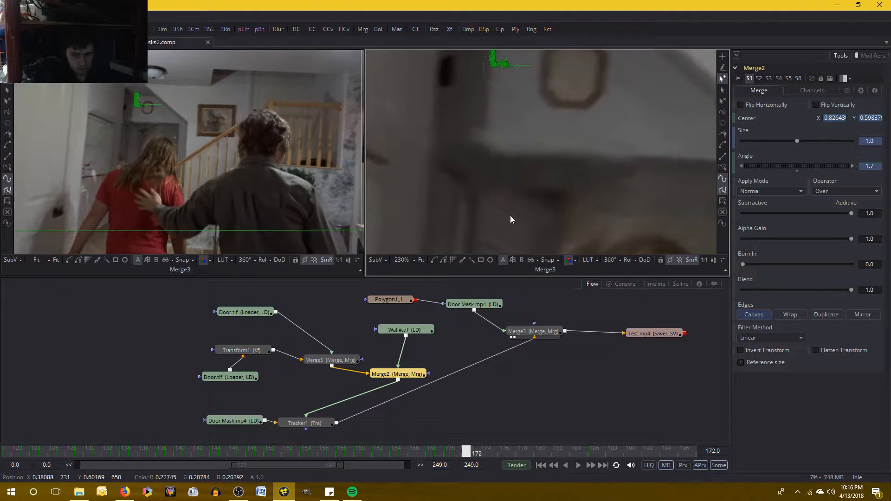
{"action": "key", "text": "Left"}
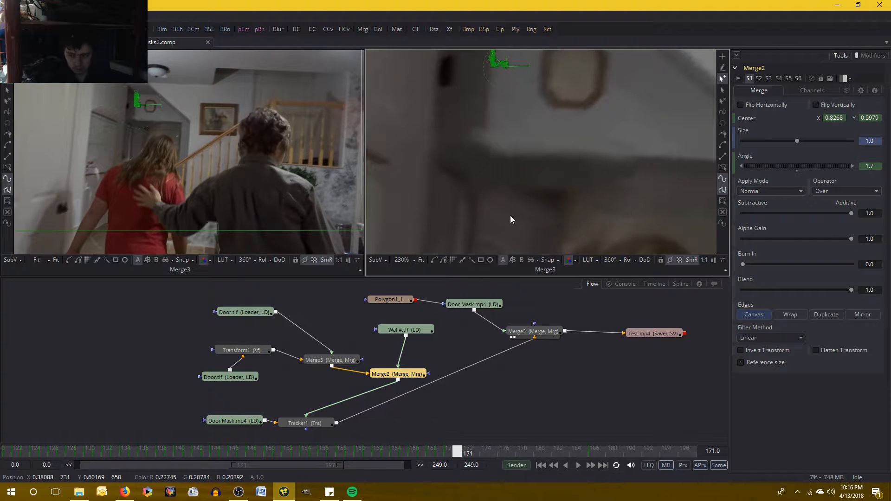
{"action": "key", "text": "Right"}
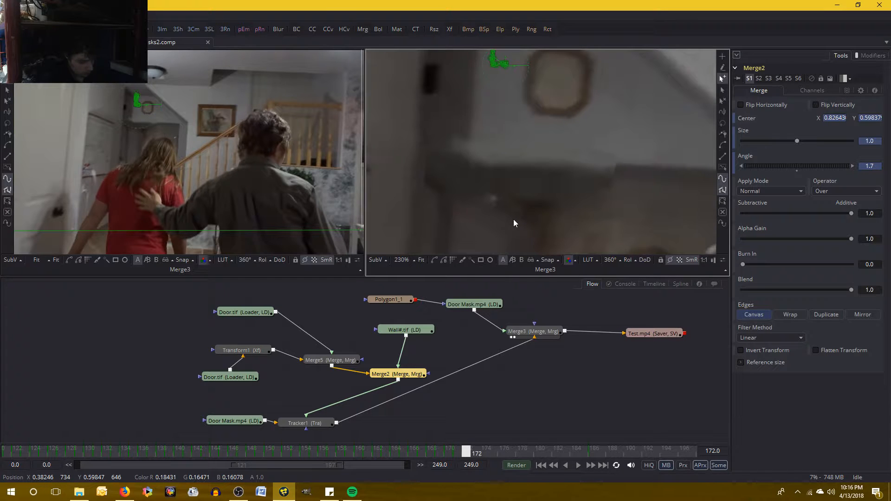
{"action": "key", "text": "Left"}
{"action": "key", "text": "Right"}
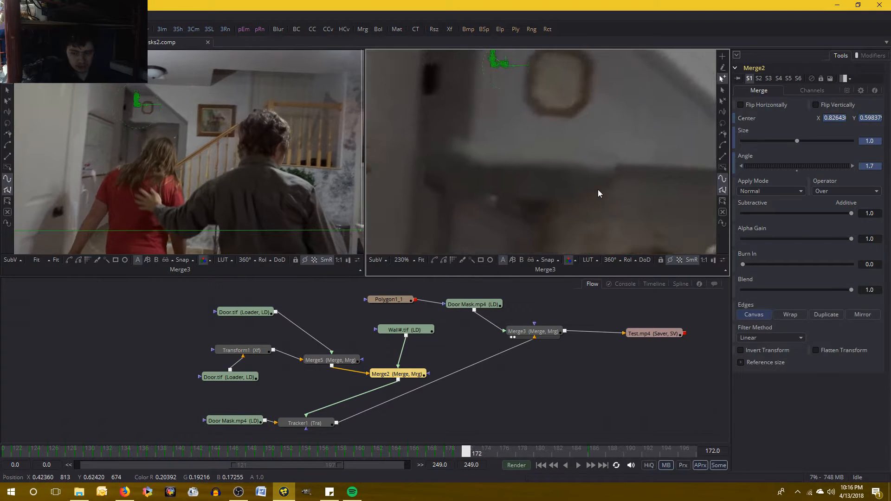
{"action": "key", "text": "Left"}
{"action": "key", "text": "Right"}
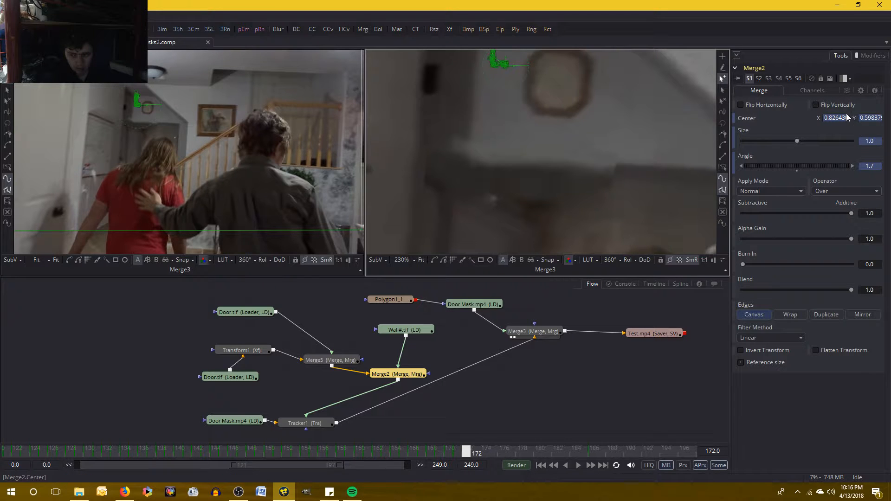
- Keyframe Merge2's Center at frame 172 and check it against frame 171
{"action": "left_click", "coordinate": [879, 118]}
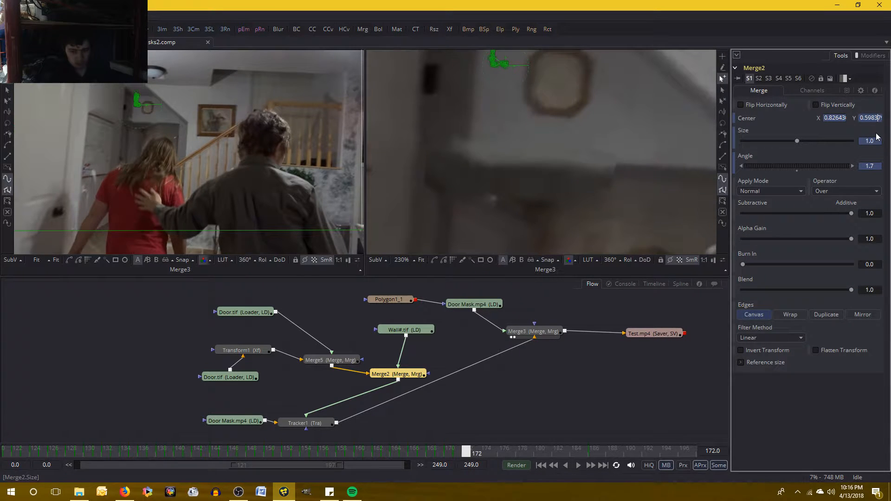
{"action": "key", "text": "Right"}
{"action": "key", "text": "Right"}
{"action": "key", "text": "Right"}
{"action": "key", "text": "Right"}
{"action": "key", "text": "Right"}
{"action": "key", "text": "Right"}
{"action": "key", "text": "Right"}
{"action": "key", "text": "Right"}
{"action": "key", "text": "Right"}
{"action": "key", "text": "Home"}
{"action": "left_click", "coordinate": [835, 442]}
{"action": "key", "text": "Left"}
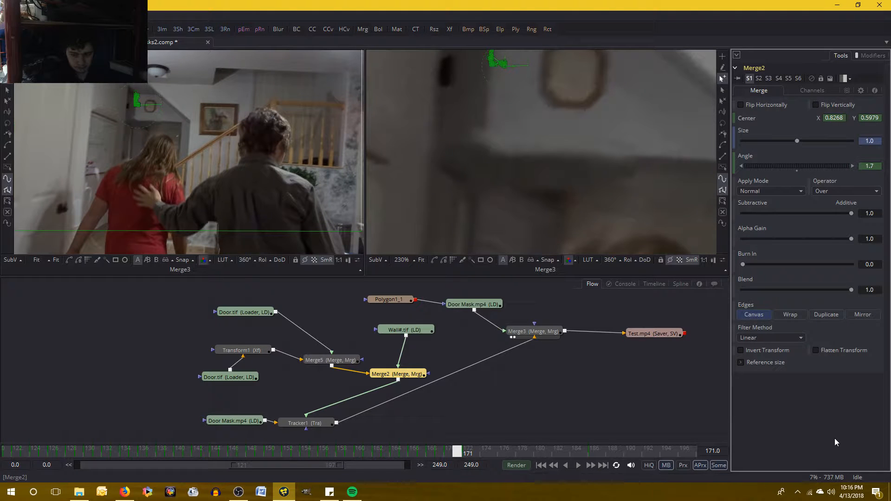
- Set Merge2's Center Y to 0.602 at frame 172
{"action": "key", "text": "Right"}
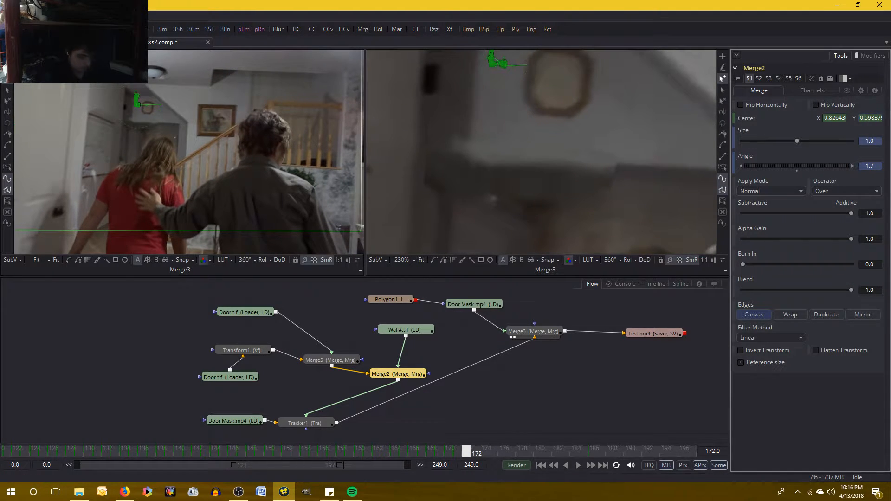
{"action": "key", "text": "Delete"}
{"action": "key", "text": "Delete"}
{"action": "key", "text": "Delete"}
{"action": "key", "text": "Delete"}
{"action": "key", "text": "Delete"}
{"action": "key", "text": "Delete"}
{"action": "key", "text": "Delete"}
{"action": "key", "text": "Delete"}
{"action": "key", "text": "Delete"}
{"action": "type", "text": "602"}
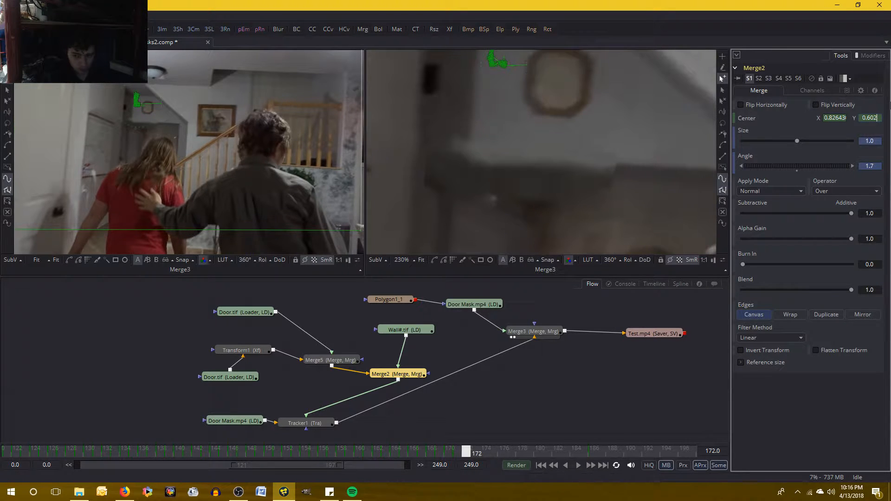
{"action": "key", "text": "Tab"}
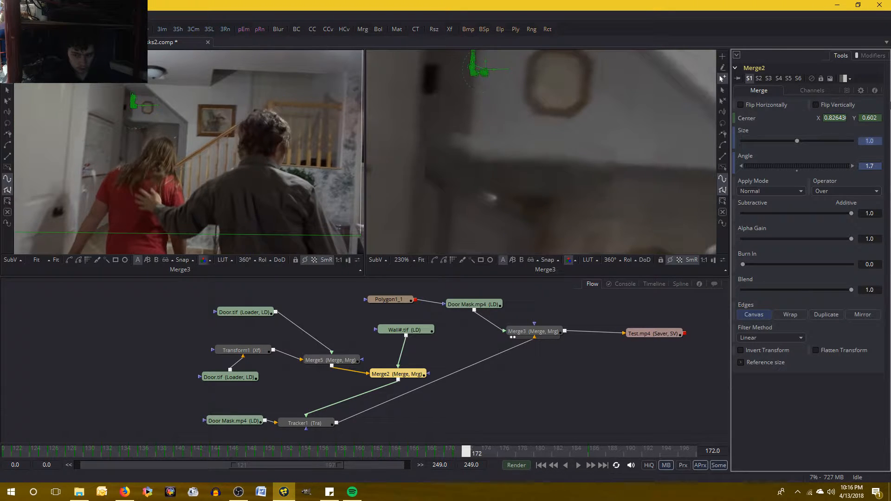
- Lower Merge2's Center Y to 0.601 at frame 172
{"action": "left_click", "coordinate": [879, 118]}
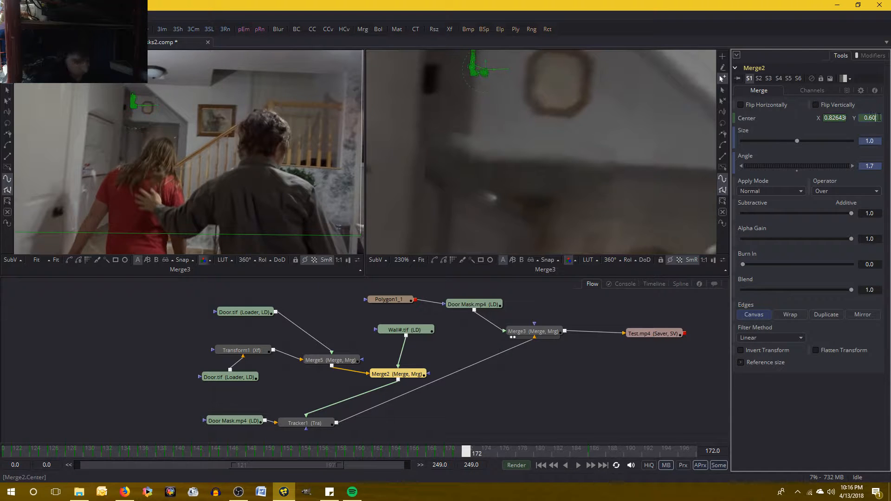
{"action": "key", "text": "BackSpace"}
{"action": "type", "text": "1"}
{"action": "key", "text": "Tab"}
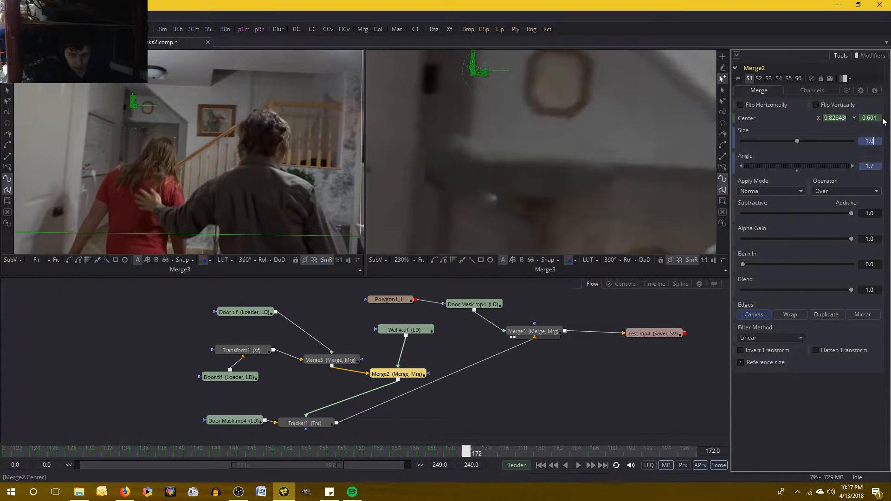
- Inspect the wall edge up close and set Merge2's Center Y to 0.6005 at frame 172
{"action": "scroll", "coordinate": [595, 184], "scroll_direction": "up", "scroll_amount": 5}
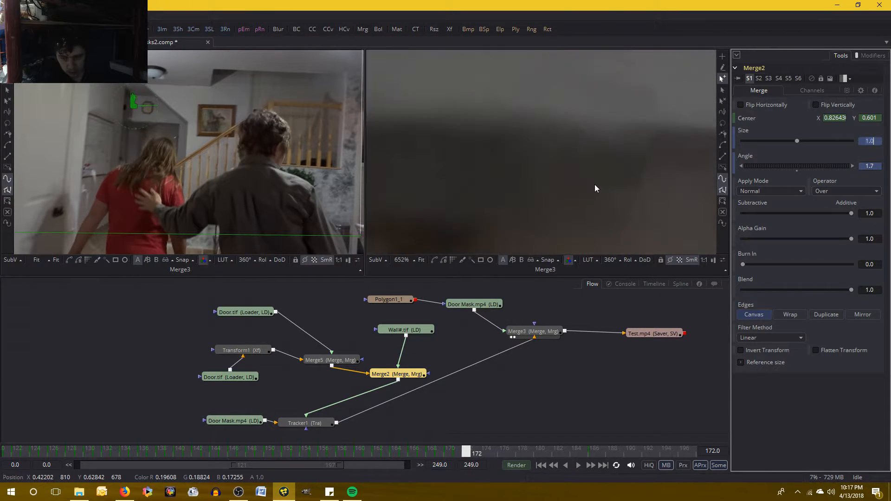
{"action": "scroll", "coordinate": [595, 185], "scroll_direction": "down", "scroll_amount": 5}
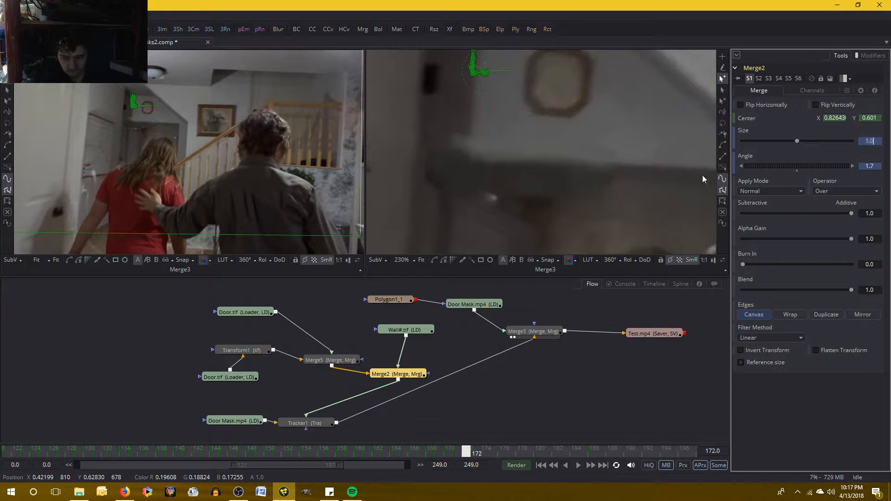
{"action": "left_click", "coordinate": [878, 119]}
{"action": "key", "text": "BackSpace"}
{"action": "type", "text": "0"}
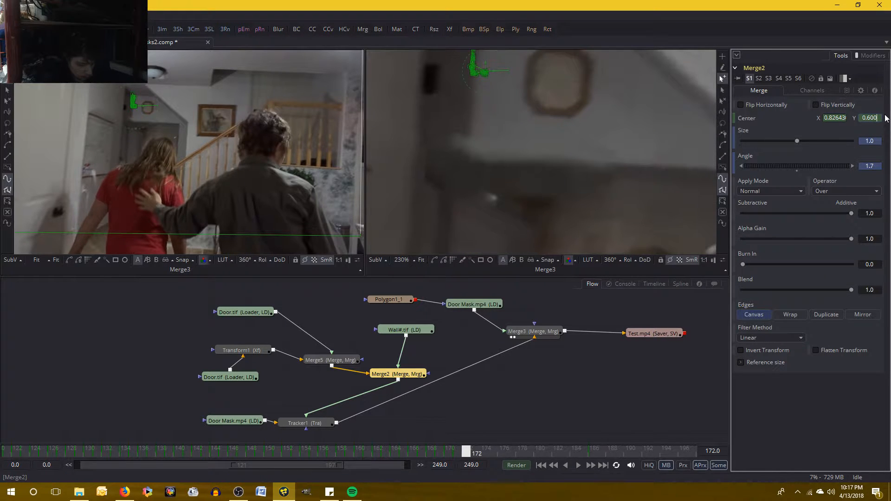
{"action": "type", "text": "5"}
{"action": "key", "text": "Tab"}
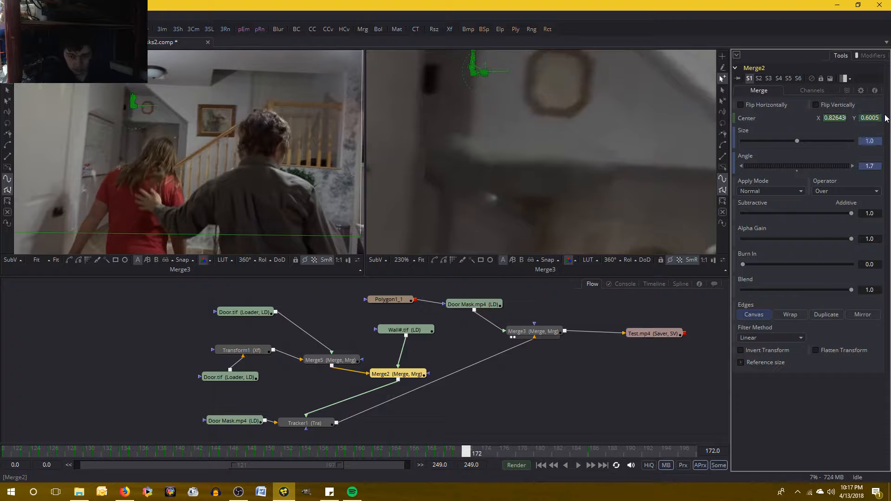
{"action": "left_click", "coordinate": [820, 408]}
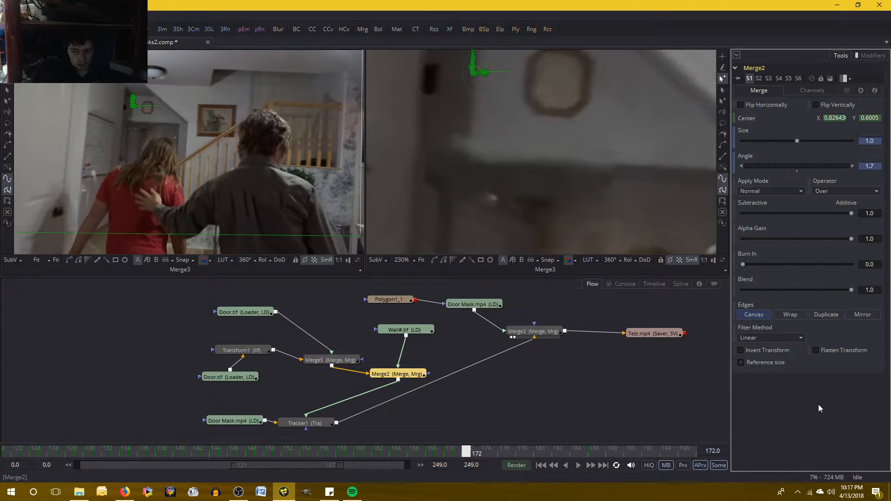
- Recheck the adjusted wall patch by comparing frames 171 and 172
{"action": "key", "text": "Left"}
{"action": "key", "text": "Right"}
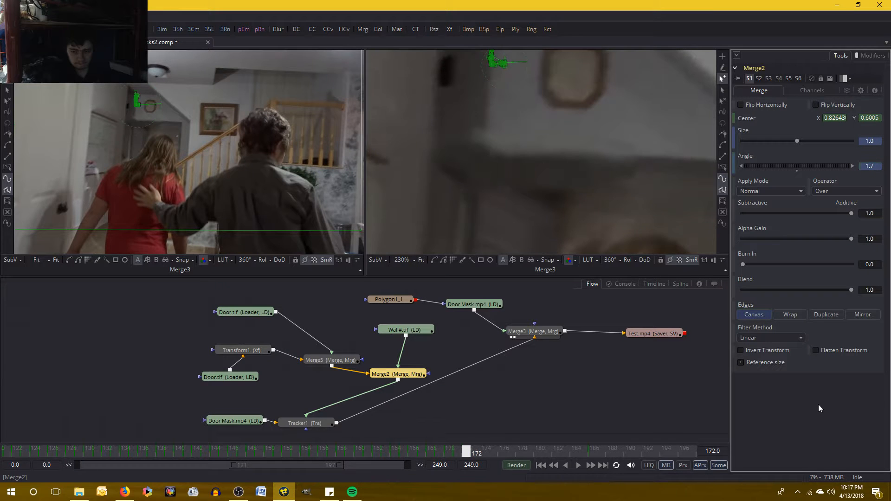
{"action": "key", "text": "Left"}
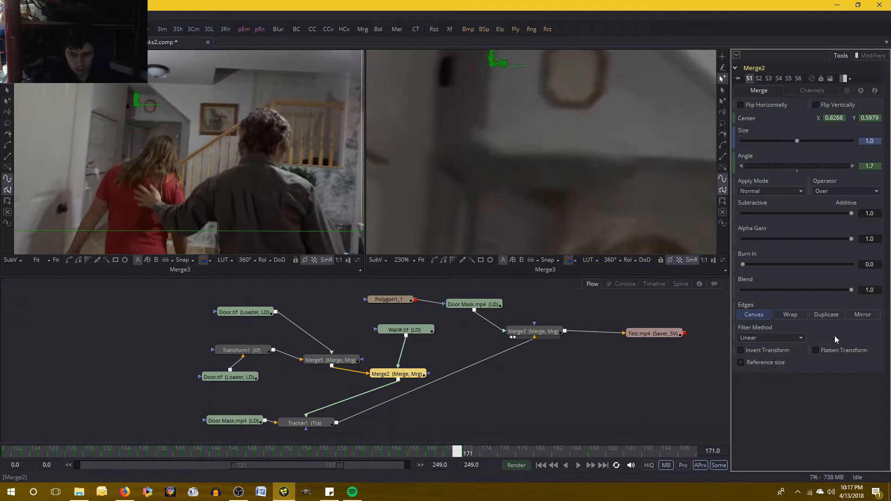
{"action": "key", "text": "Right"}
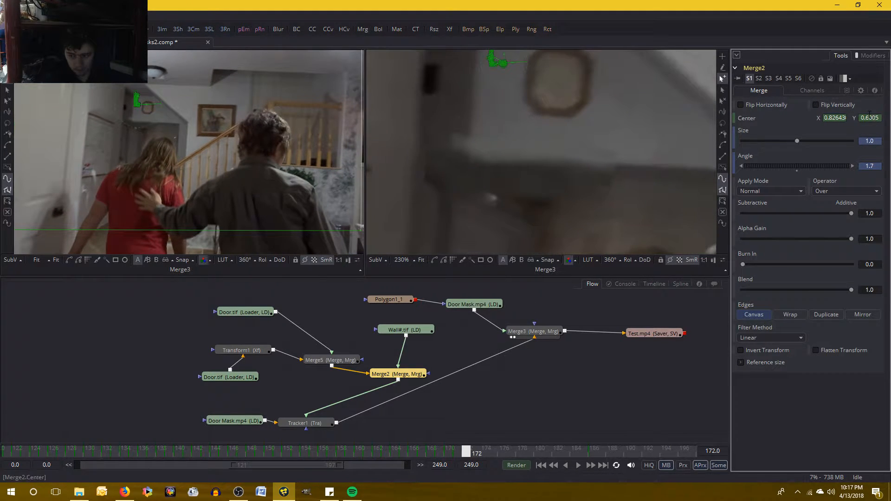
- Set Merge2's Center Y to 0.6 at frame 172 and compare the wall patch with frame 171
{"action": "key", "text": "Delete"}
{"action": "key", "text": "Delete"}
{"action": "key", "text": "Delete"}
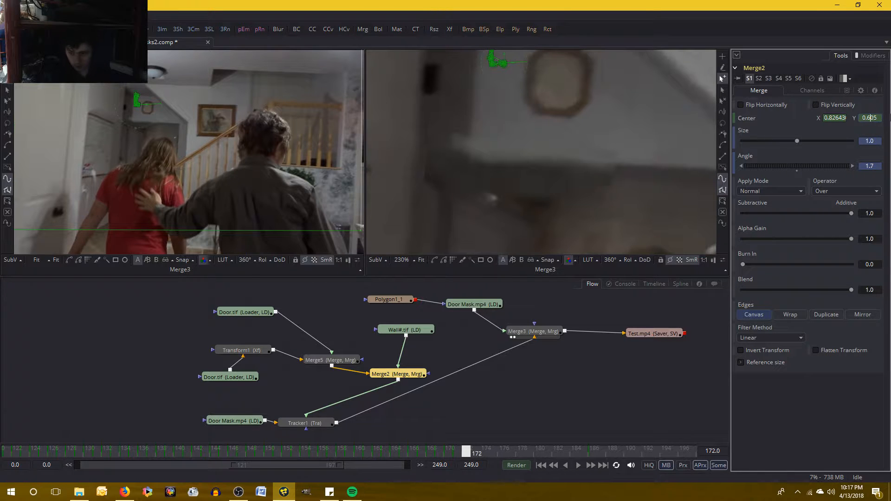
{"action": "key", "text": "Return"}
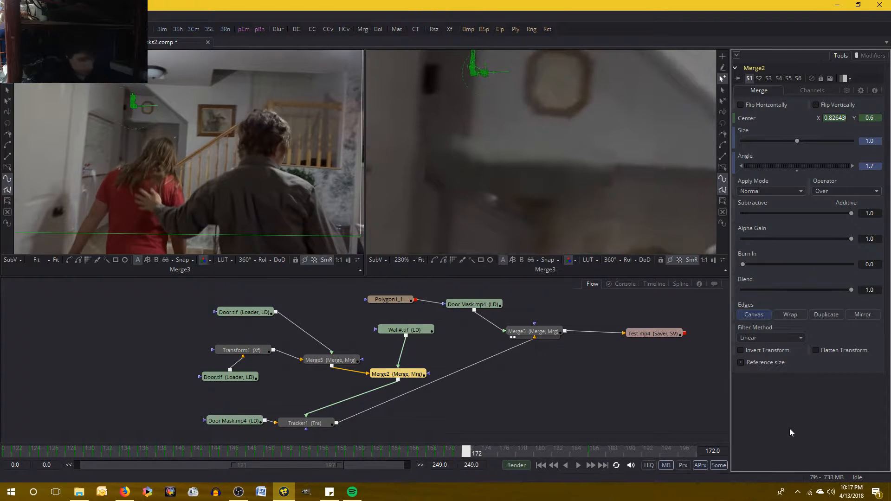
{"action": "key", "text": "Left"}
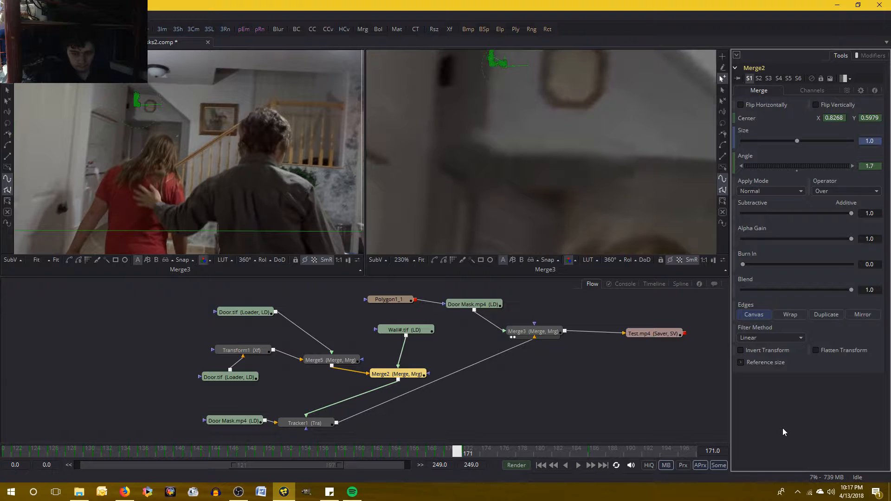
{"action": "key", "text": "Right"}
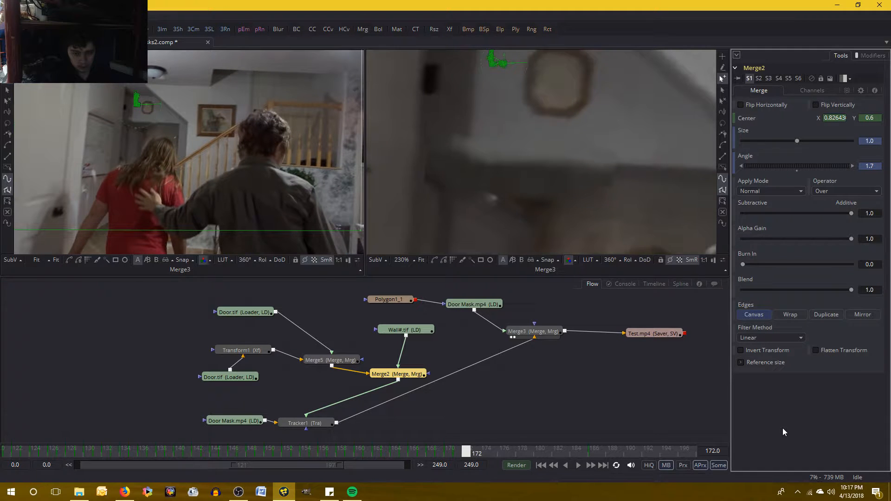
{"action": "key", "text": "Left"}
{"action": "key", "text": "Right"}
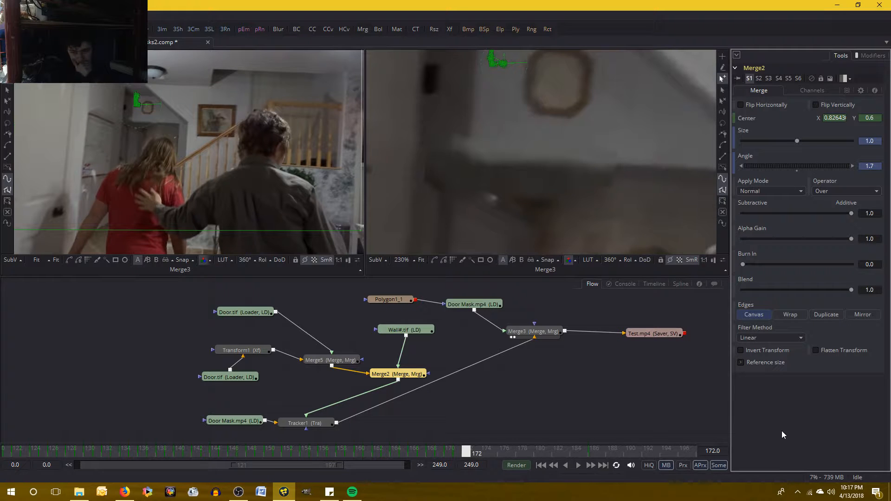
- Step back through the frames to 167 and forward again to 172, examining how the wall patch edge follows the footage
{"action": "key", "text": "Left"}
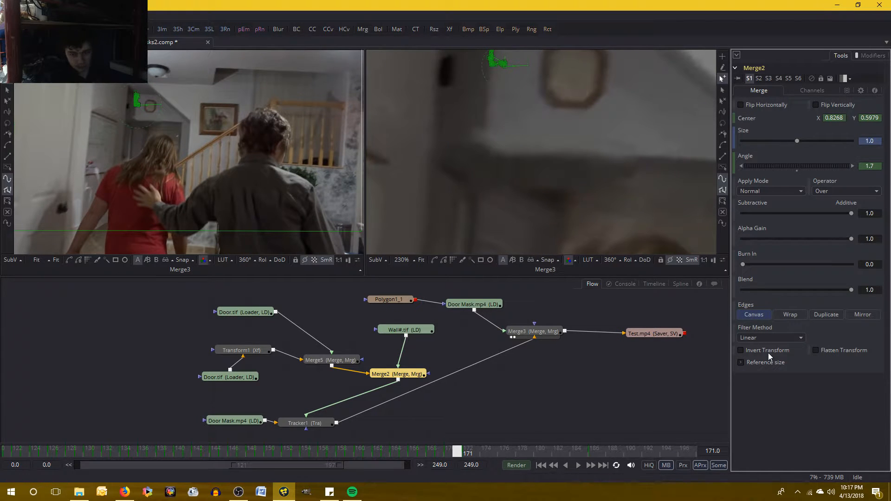
{"action": "key", "text": "Left"}
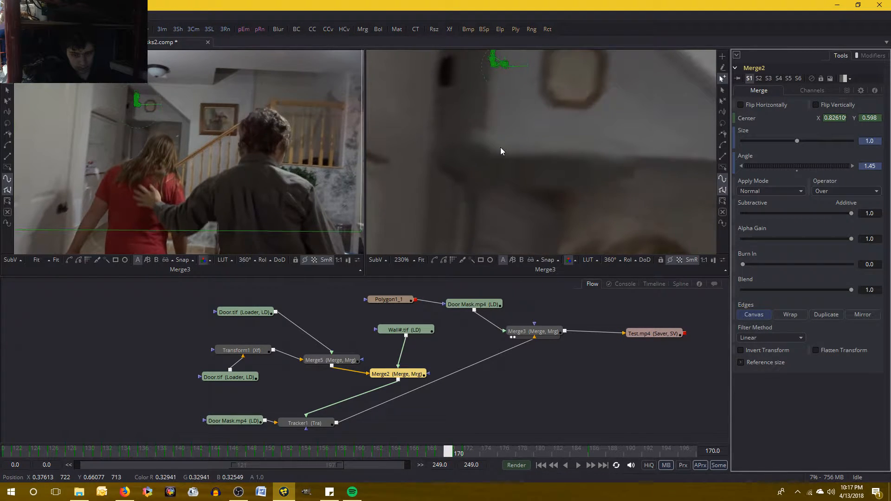
{"action": "key", "text": "Left"}
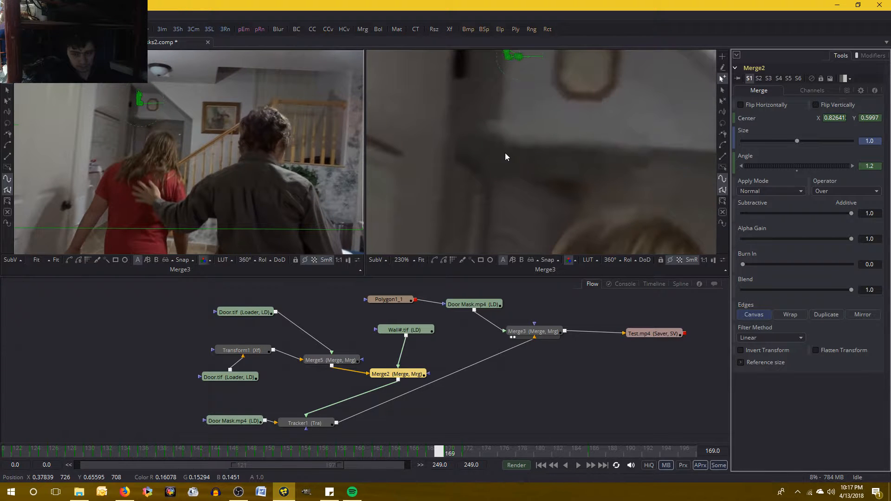
{"action": "key", "text": "Left"}
{"action": "key", "text": "Left"}
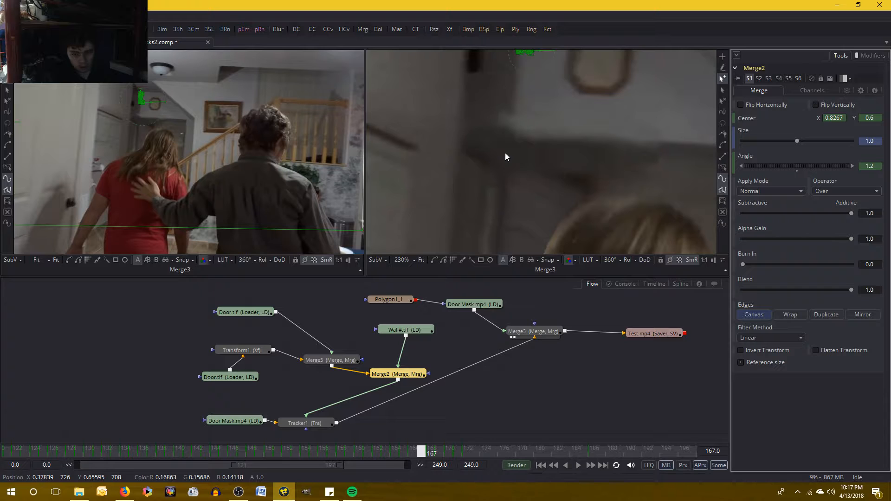
{"action": "key", "text": "Right"}
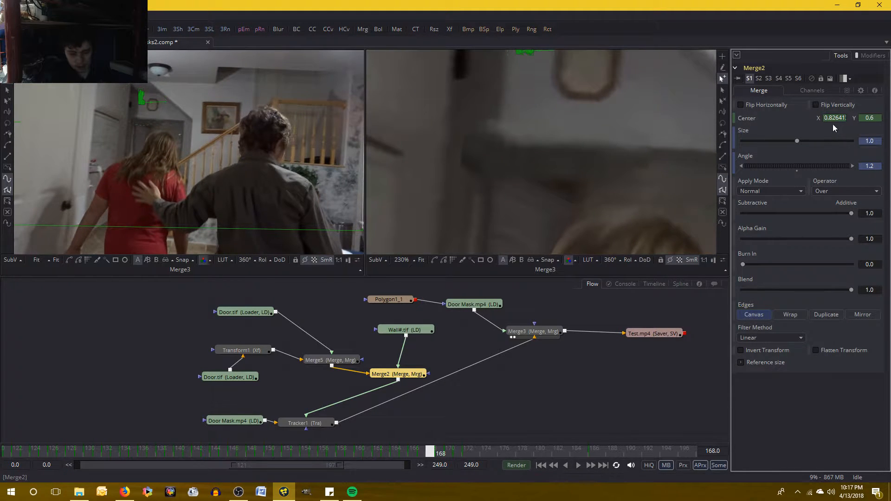
{"action": "key", "text": "Right"}
{"action": "key", "text": "Right"}
{"action": "key", "text": "Right"}
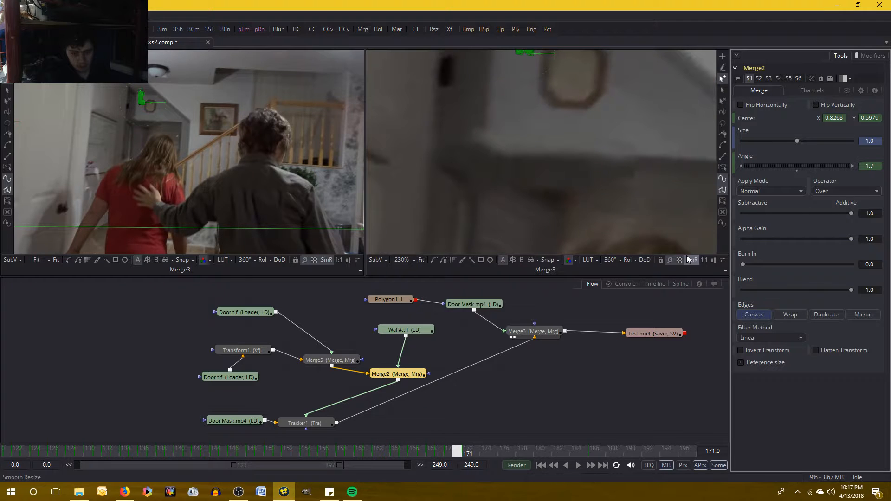
{"action": "key", "text": "Right"}
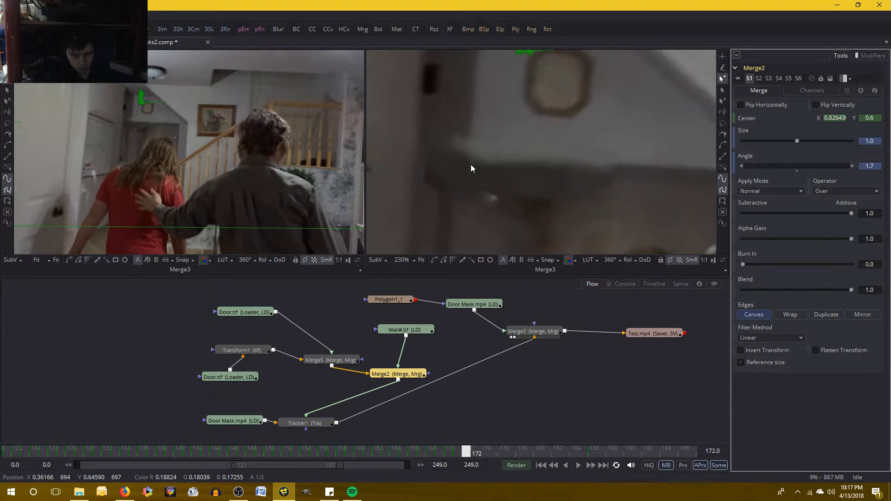
- Review the wall patch frame by frame from 172 back to 165 and compare frames 165 and 166
{"action": "key", "text": "Left"}
{"action": "key", "text": "Left"}
{"action": "key", "text": "Left"}
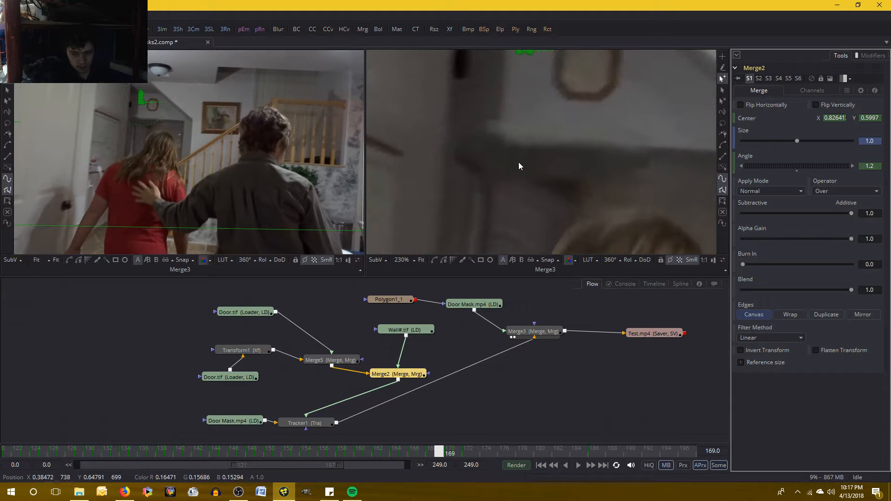
{"action": "key", "text": "Left"}
{"action": "key", "text": "Left"}
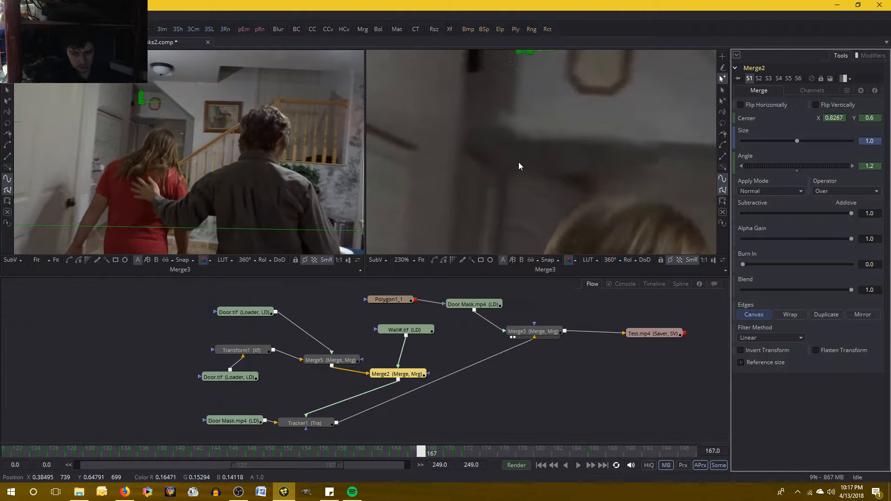
{"action": "key", "text": "Left"}
{"action": "key", "text": "Left"}
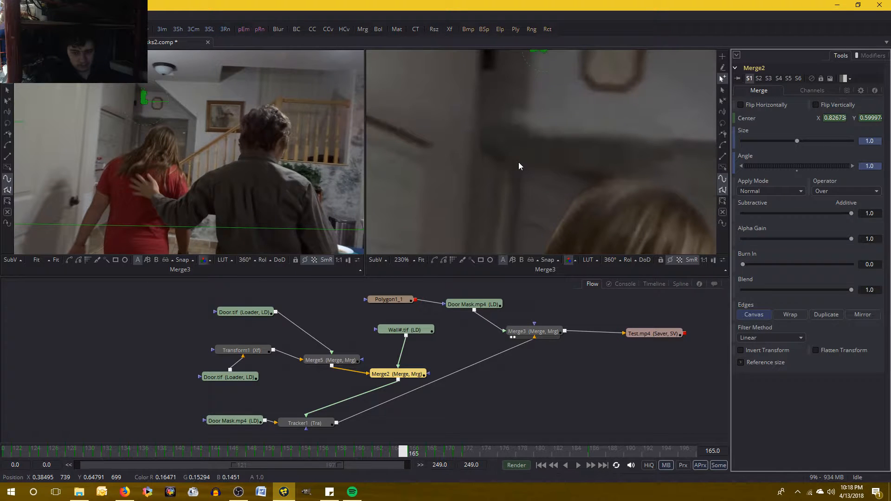
{"action": "key", "text": "Right"}
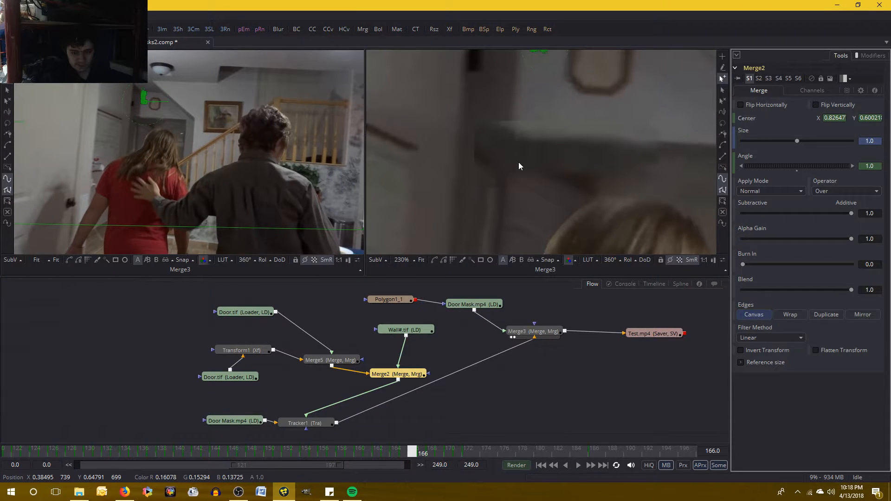
{"action": "key", "text": "Left"}
{"action": "key", "text": "Right"}
- Try Merge2's Center X at 0.826 on frame 166 and compare the patch with frame 165
{"action": "left_click", "coordinate": [838, 118]}
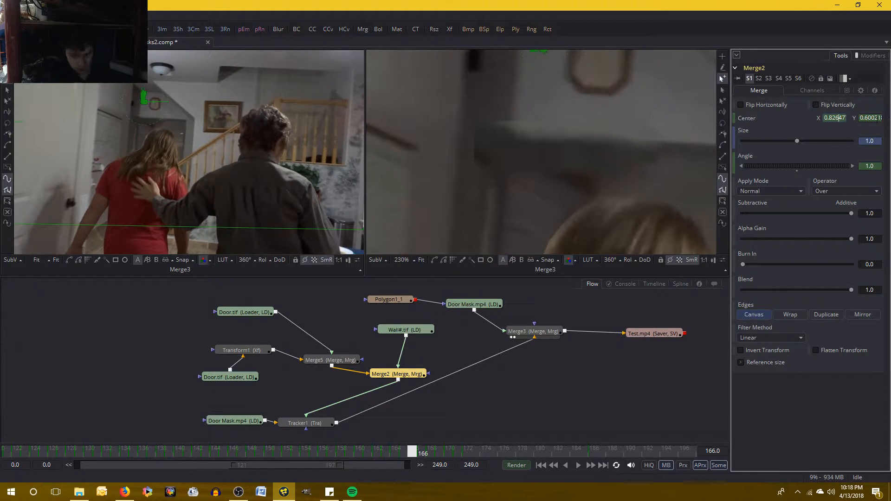
{"action": "key", "text": "Delete"}
{"action": "key", "text": "Delete"}
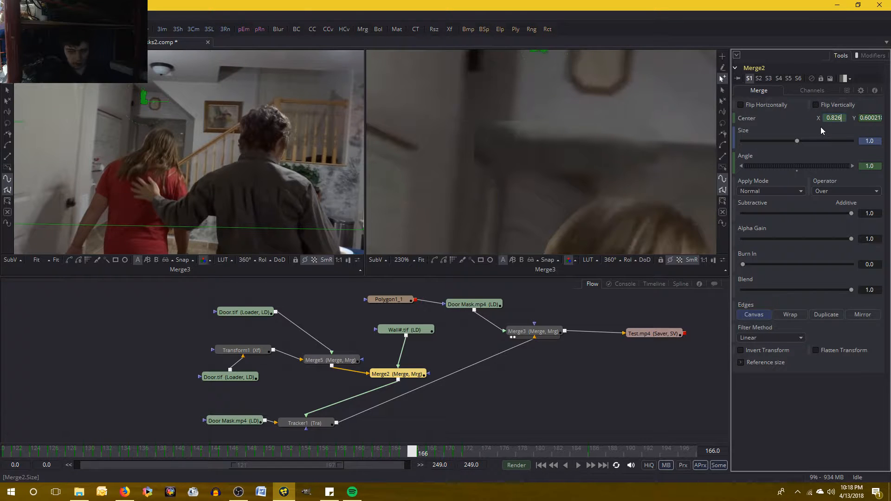
{"action": "key", "text": "Tab"}
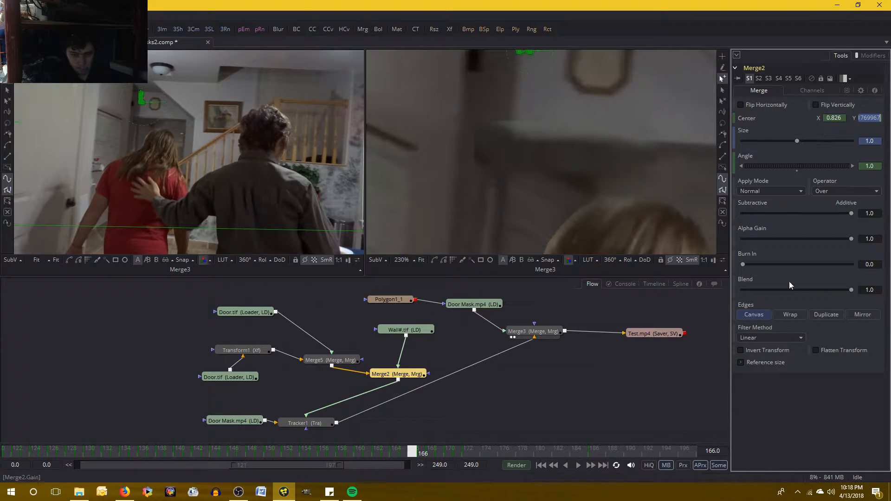
{"action": "left_click", "coordinate": [789, 412]}
{"action": "key", "text": "Left"}
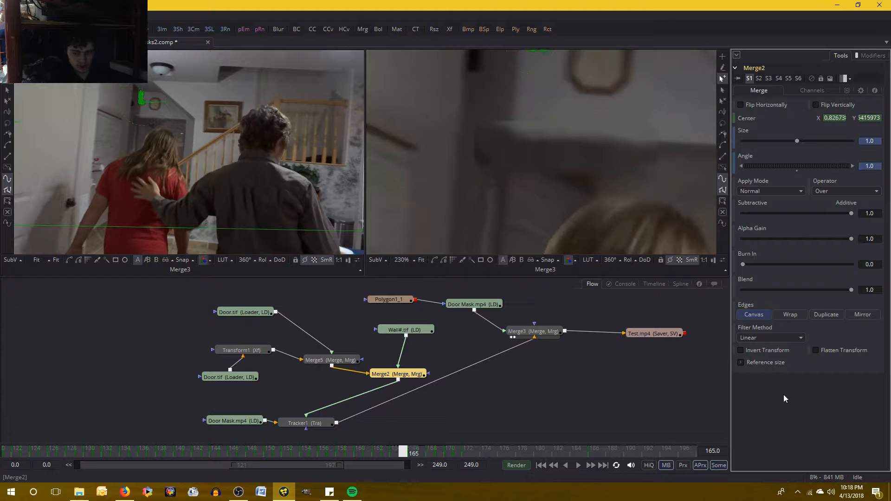
{"action": "key", "text": "Right"}
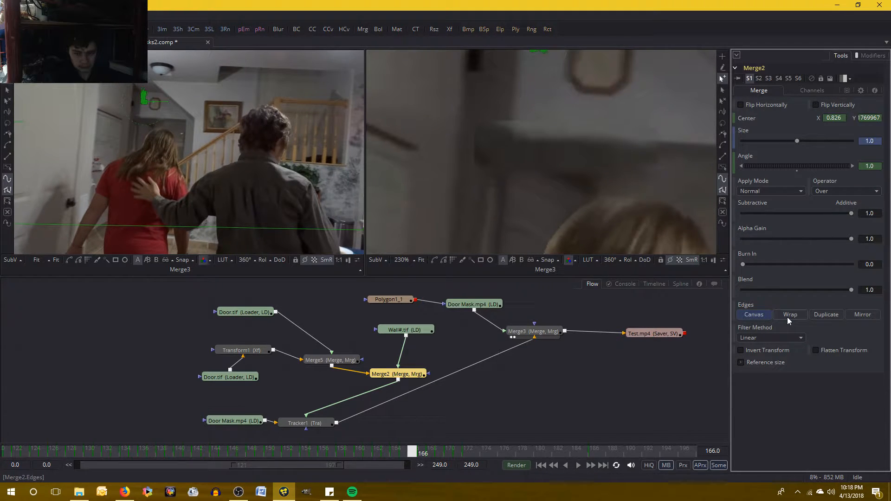
{"action": "key", "text": "Left"}
{"action": "key", "text": "Right"}
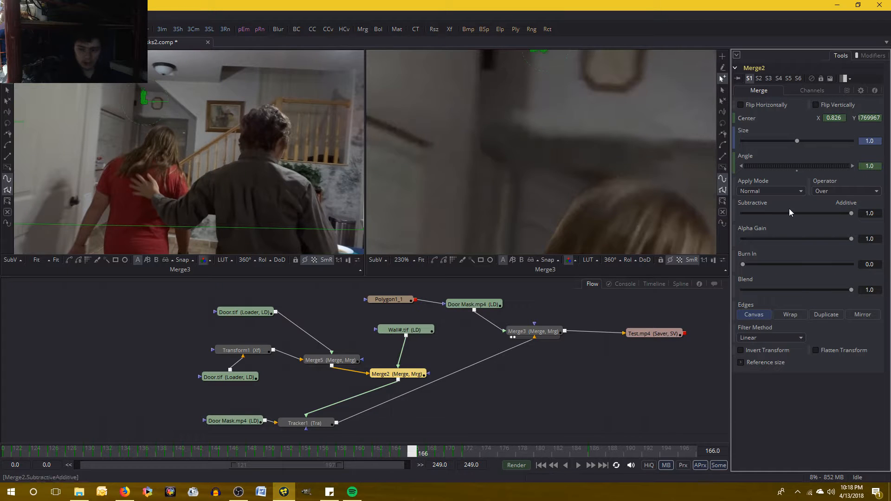
- Set Merge2's Center X to 0.8265 at frame 166 and check the patch across frames 165 to 168
{"action": "left_click", "coordinate": [844, 118]}
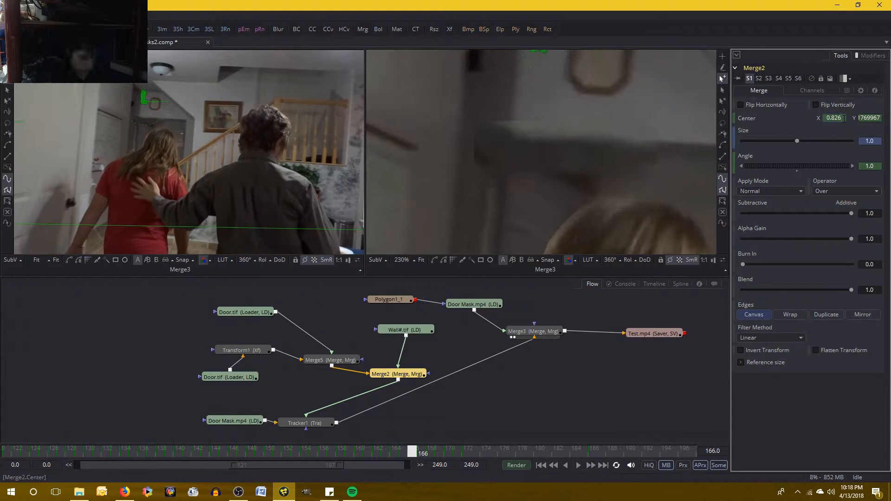
{"action": "type", "text": "5"}
{"action": "key", "text": "Tab"}
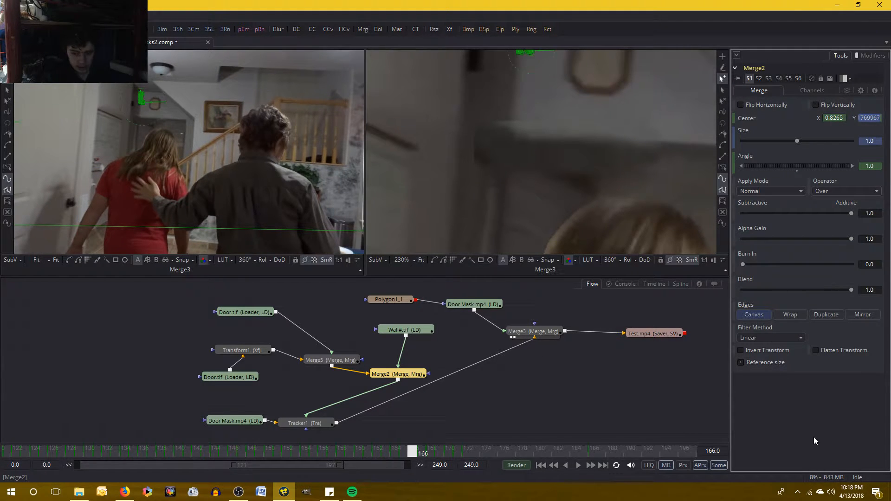
{"action": "key", "text": "Left"}
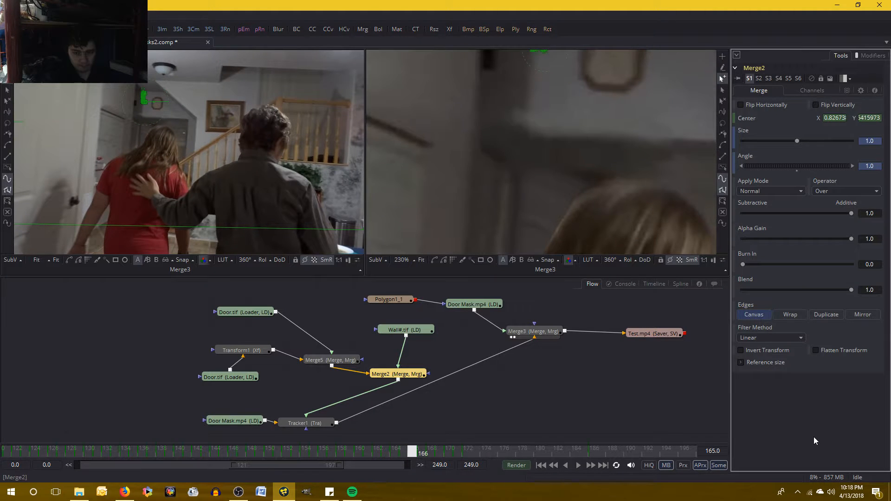
{"action": "key", "text": "Right"}
{"action": "key", "text": "Right"}
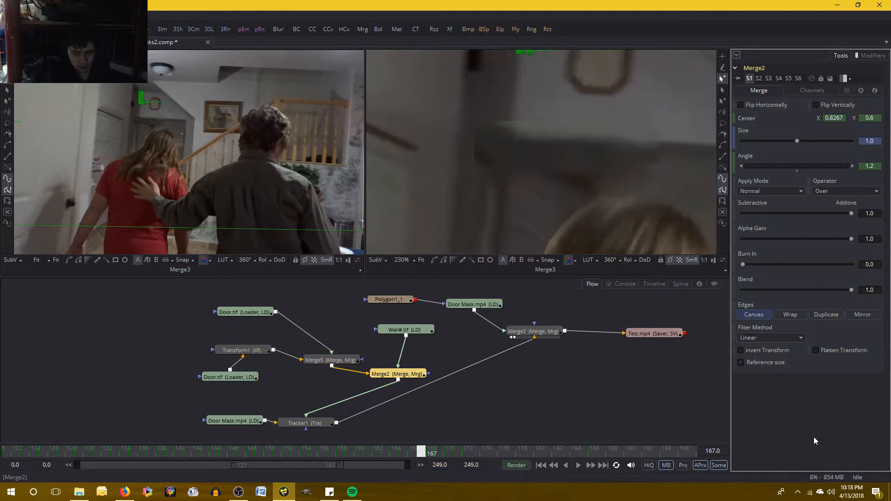
{"action": "key", "text": "Right"}
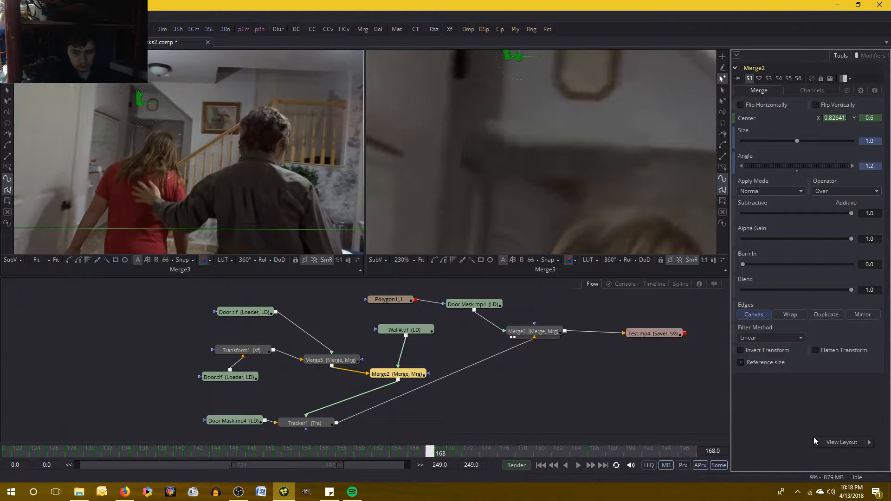
{"action": "key", "text": "Left"}
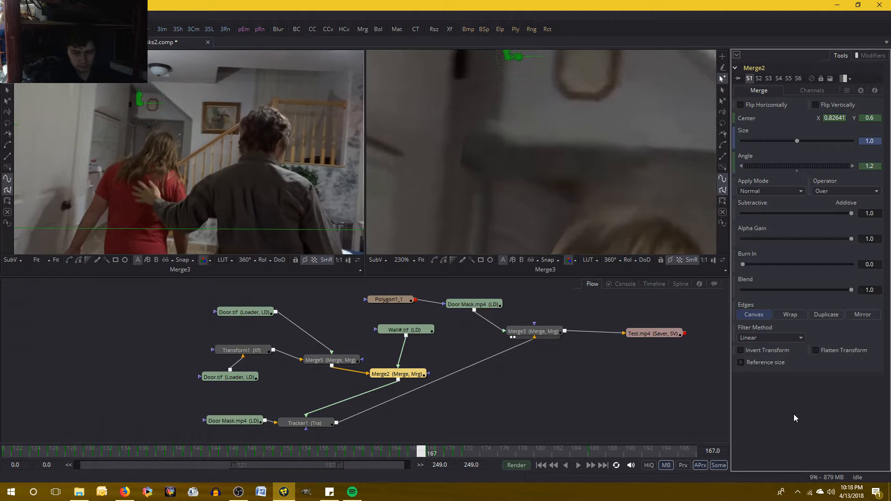
- Set Merge2's Center X to 0.826 at frame 168 and refine it to 0.8255
{"action": "key", "text": "Right"}
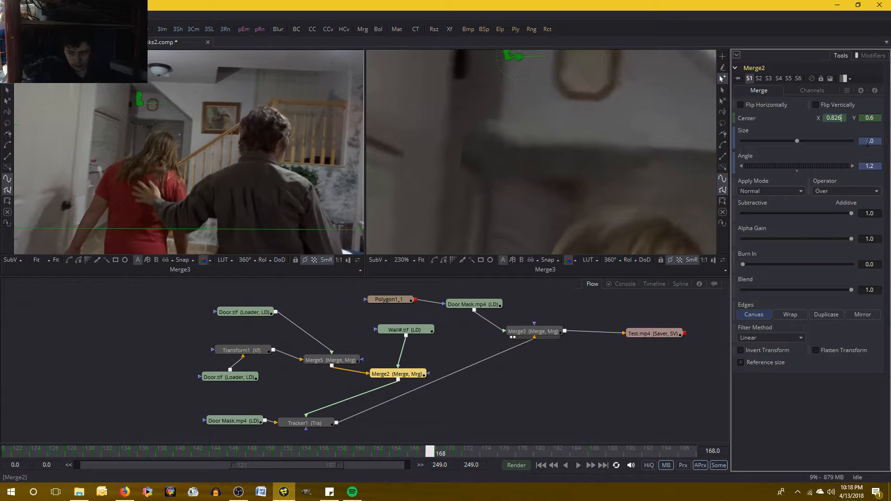
{"action": "key", "text": "Tab"}
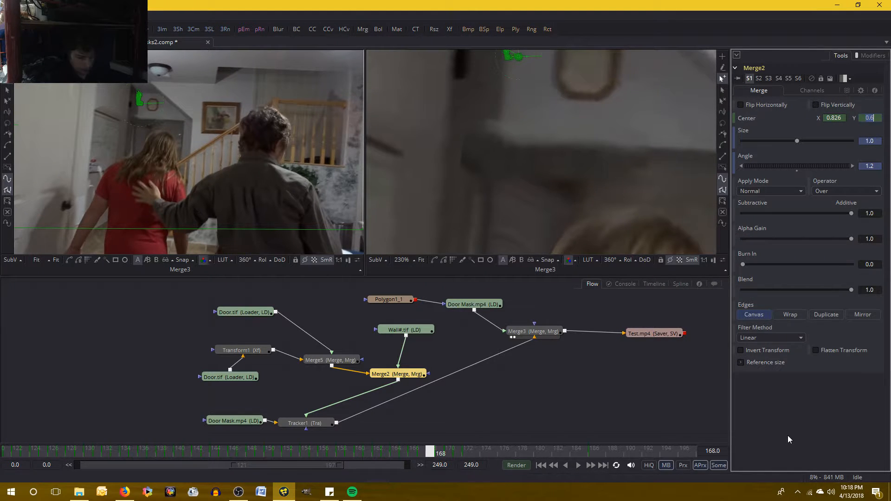
{"action": "key", "text": "Return"}
{"action": "left_click", "coordinate": [842, 117]}
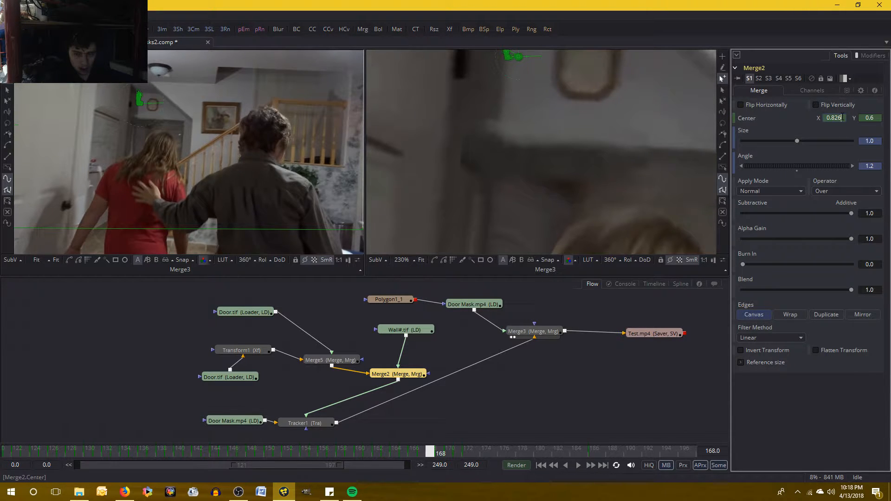
{"action": "key", "text": "BackSpace"}
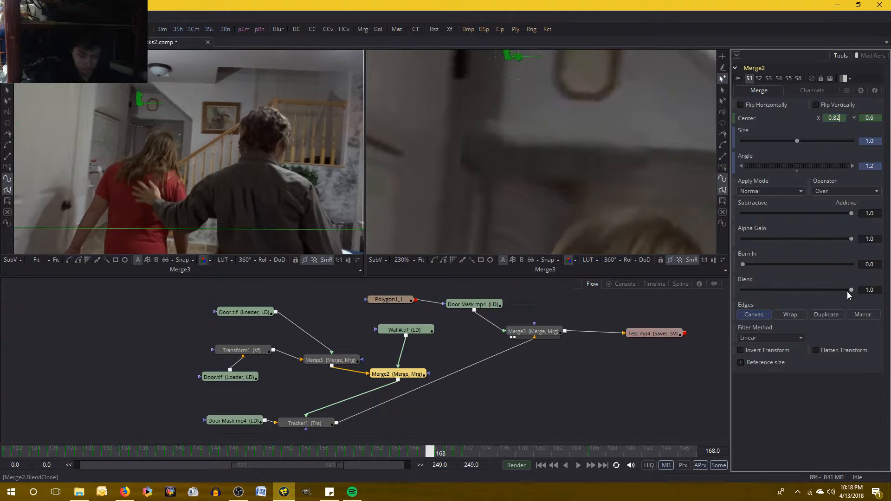
{"action": "type", "text": "55"}
{"action": "key", "text": "Tab"}
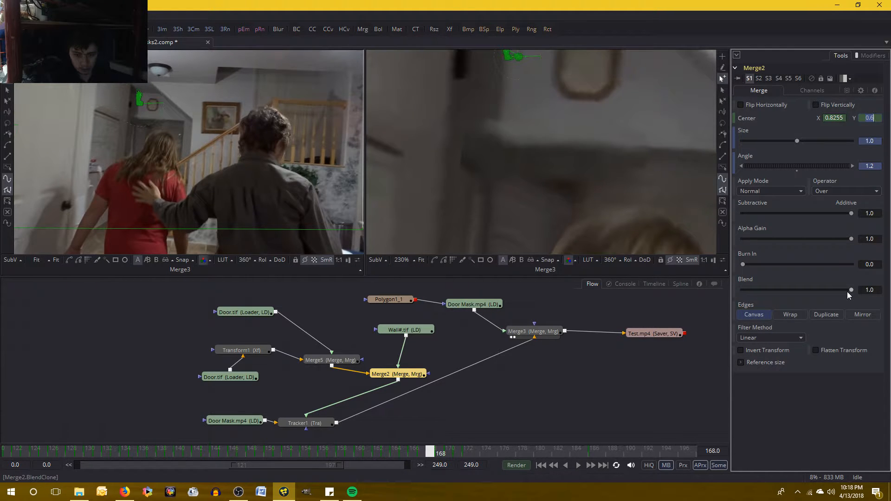
{"action": "key", "text": "Return"}
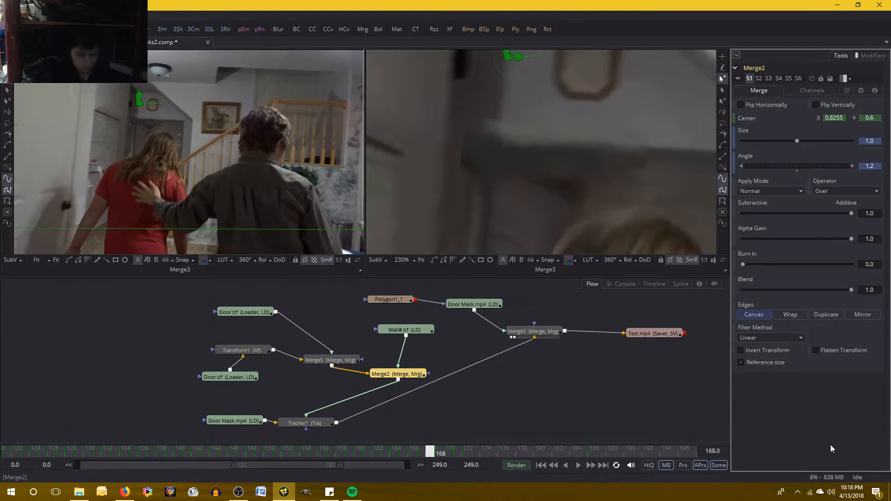
- Try Merge2's Center X at 0.825 on frame 168 and compare the patch with frame 167
{"action": "key", "text": "Left"}
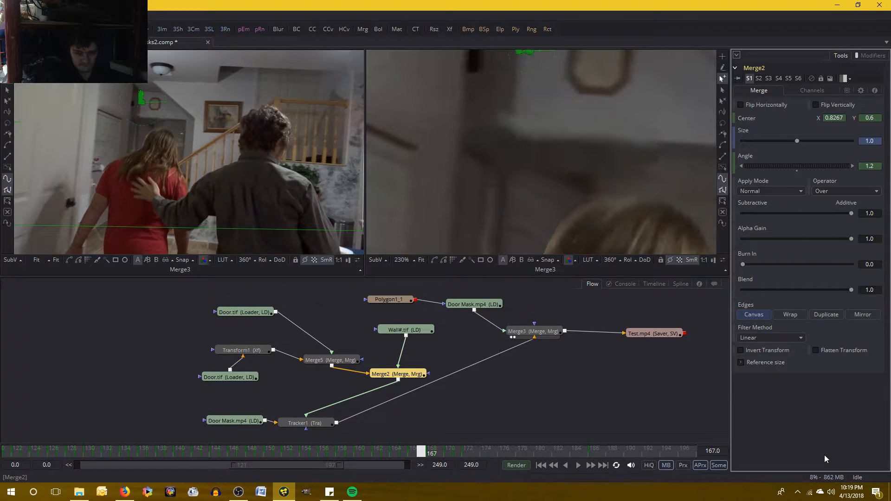
{"action": "key", "text": "Right"}
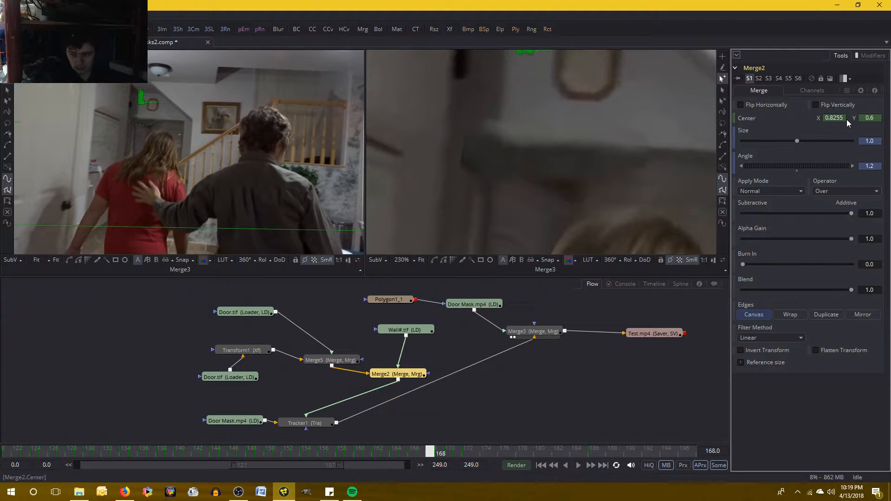
{"action": "left_click", "coordinate": [843, 118]}
{"action": "key", "text": "BackSpace"}
{"action": "key", "text": "Return"}
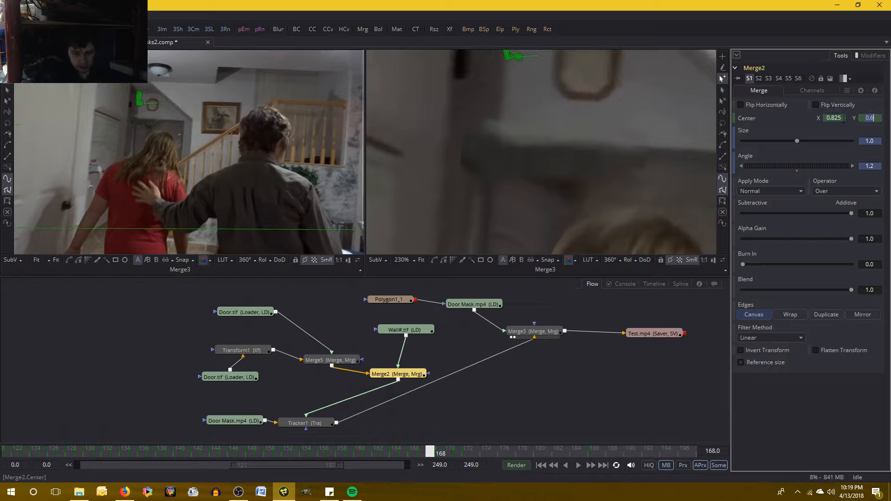
{"action": "key", "text": "Left"}
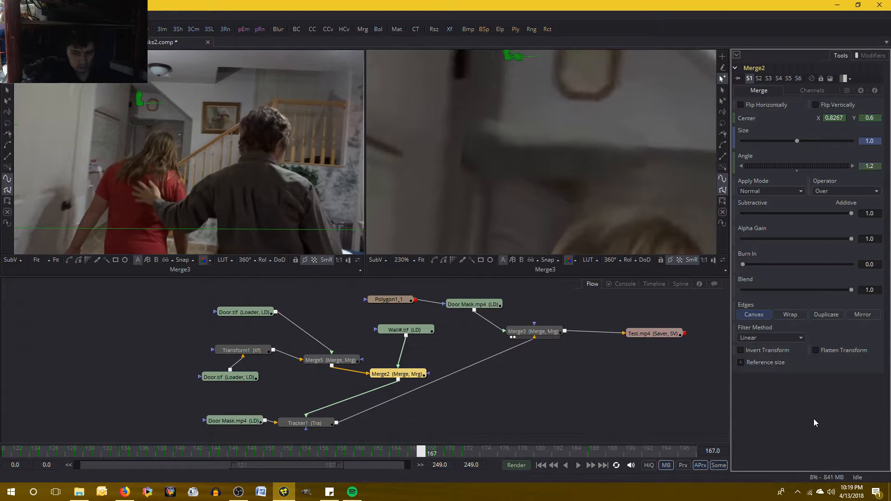
{"action": "key", "text": "Right"}
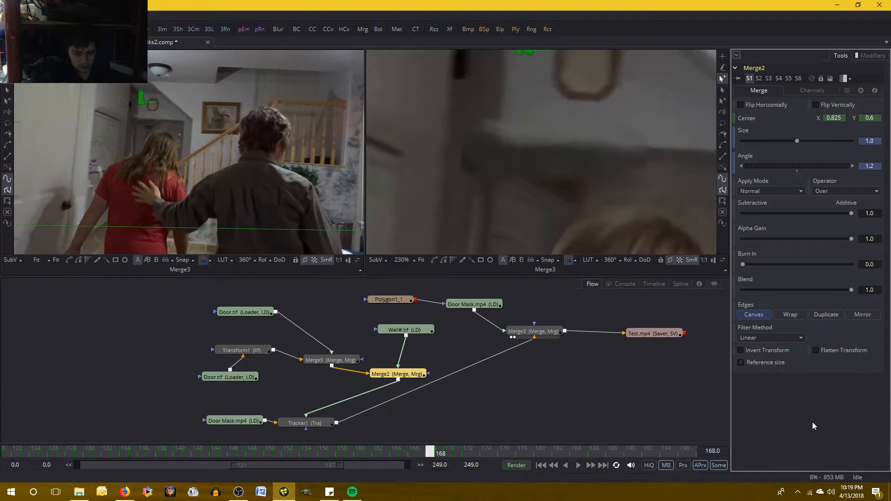
- Try Merge2's Center X at 0.8245 on frame 168 and check the patch against frame 167
{"action": "left_click", "coordinate": [846, 119]}
{"action": "key", "text": "BackSpace"}
{"action": "type", "text": "45"}
{"action": "key", "text": "Tab"}
{"action": "left_click", "coordinate": [843, 397]}
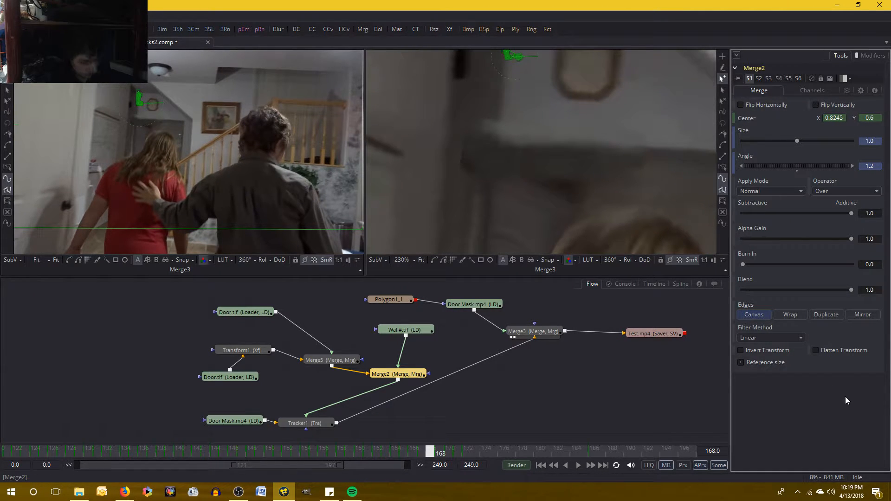
{"action": "key", "text": "Left"}
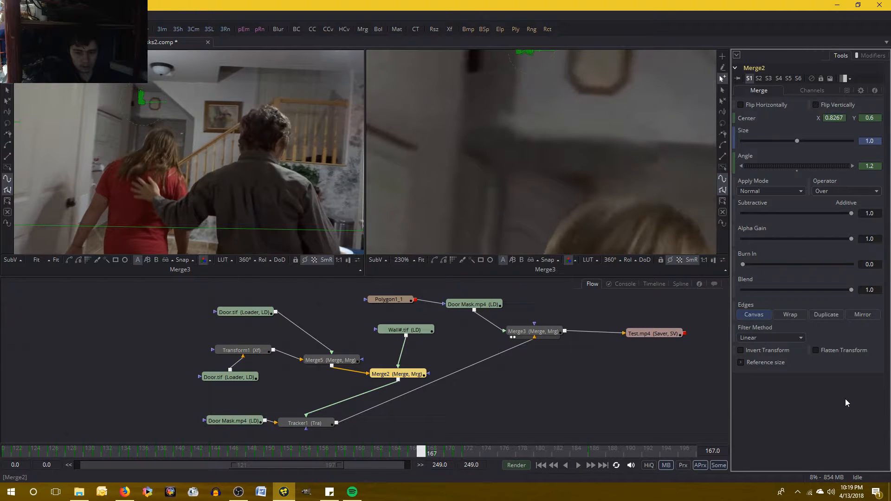
{"action": "key", "text": "Right"}
{"action": "key", "text": "Left"}
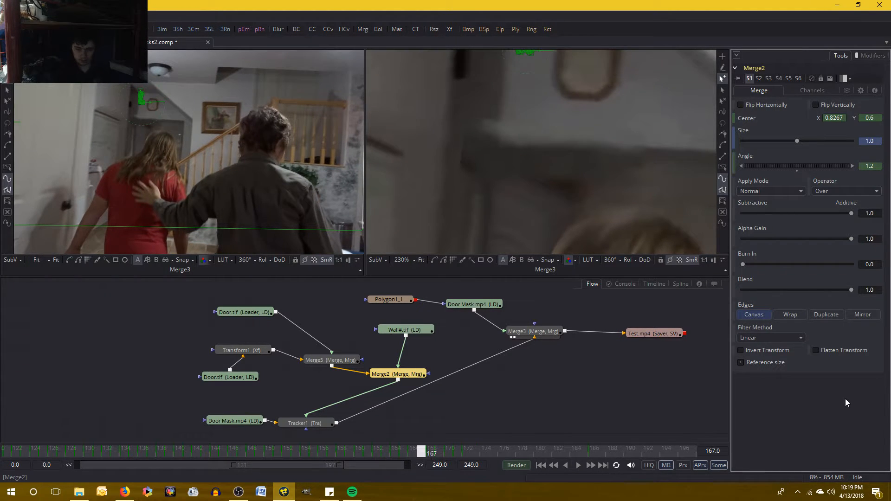
{"action": "key", "text": "Right"}
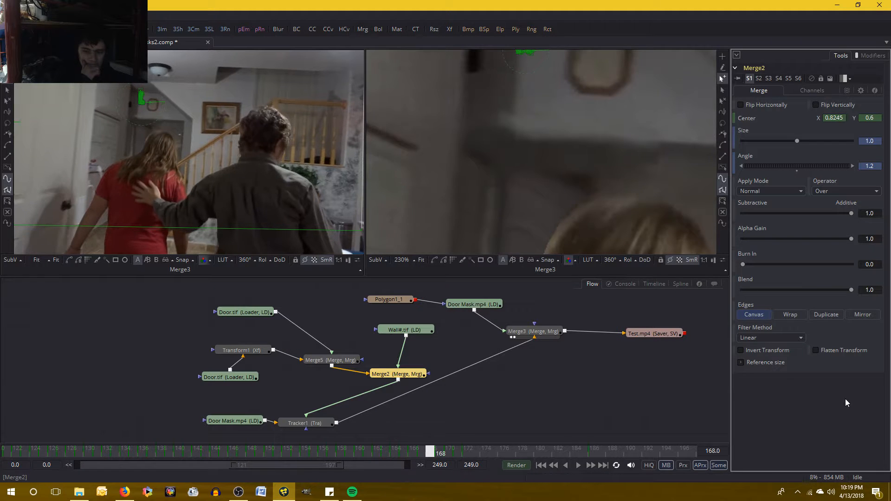
- Return Merge2's Center X to 0.825 at frame 168 and recheck the patch against frame 167
{"action": "left_click", "coordinate": [844, 118]}
{"action": "key", "text": "BackSpace"}
{"action": "key", "text": "BackSpace"}
{"action": "type", "text": "5"}
{"action": "key", "text": "Tab"}
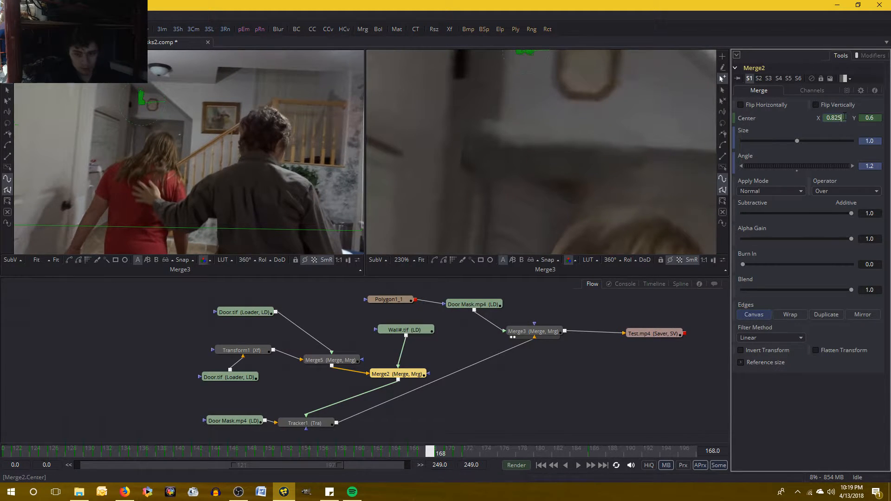
{"action": "key", "text": "Return"}
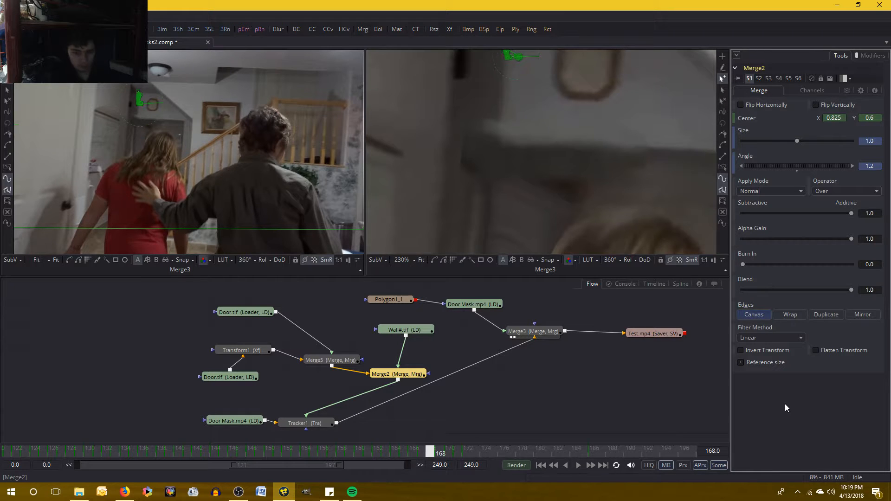
{"action": "key", "text": "Left"}
{"action": "key", "text": "Right"}
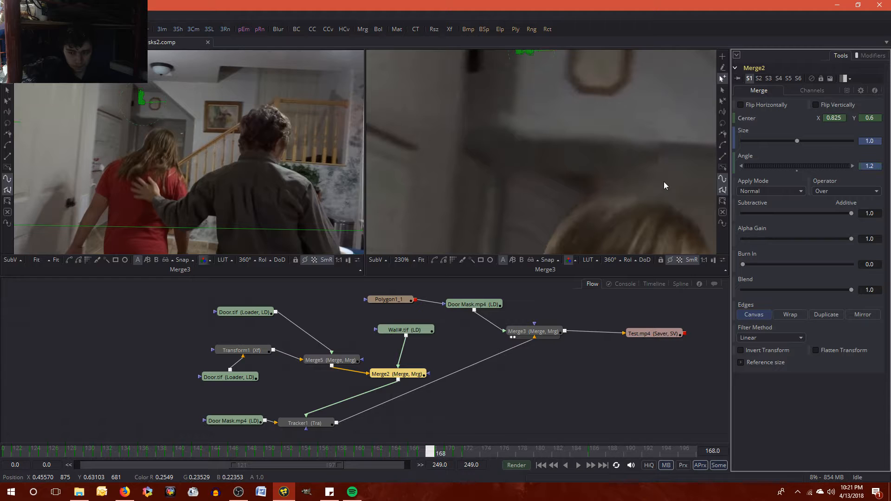
- Compare frames 167 and 168, set Merge2's Center Y to 0.5995 at frame 168, and save the composition
{"action": "key", "text": "Left"}
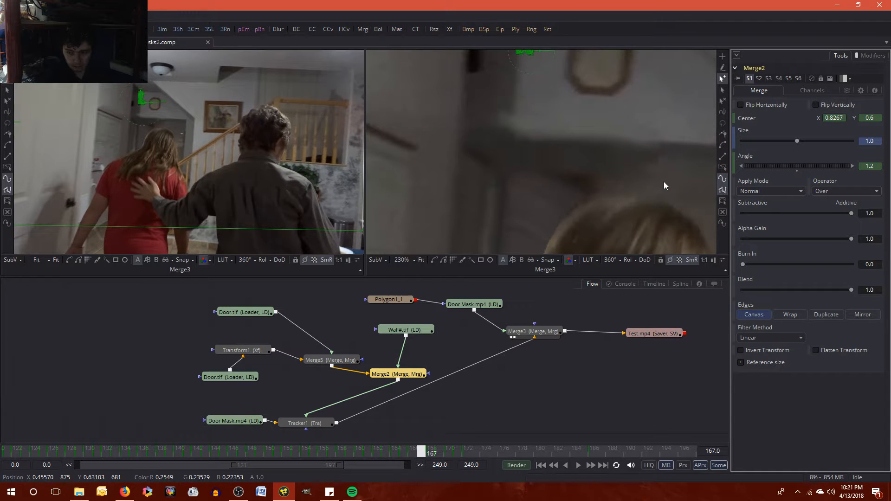
{"action": "key", "text": "Right"}
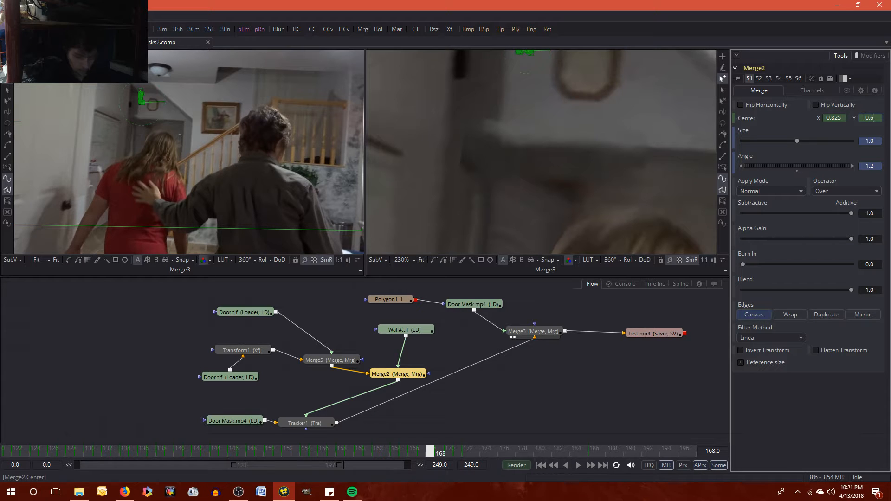
{"action": "left_click", "coordinate": [863, 117]}
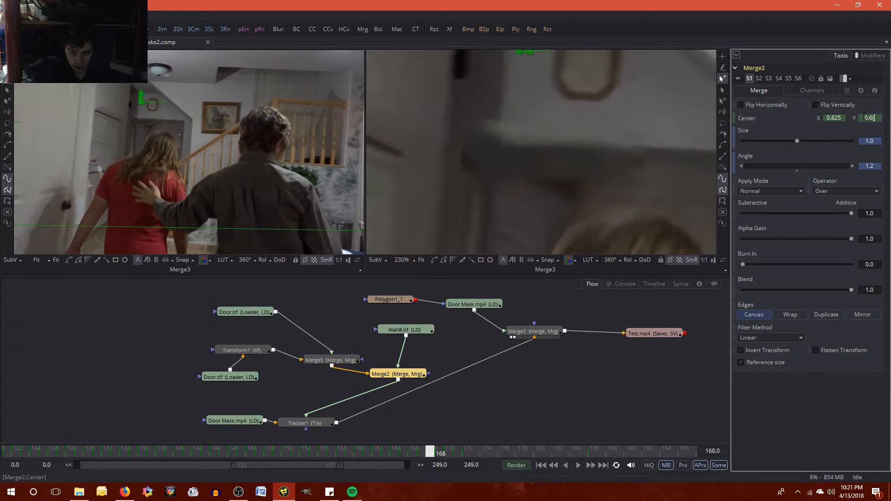
{"action": "key", "text": "Return"}
{"action": "key", "text": "Left"}
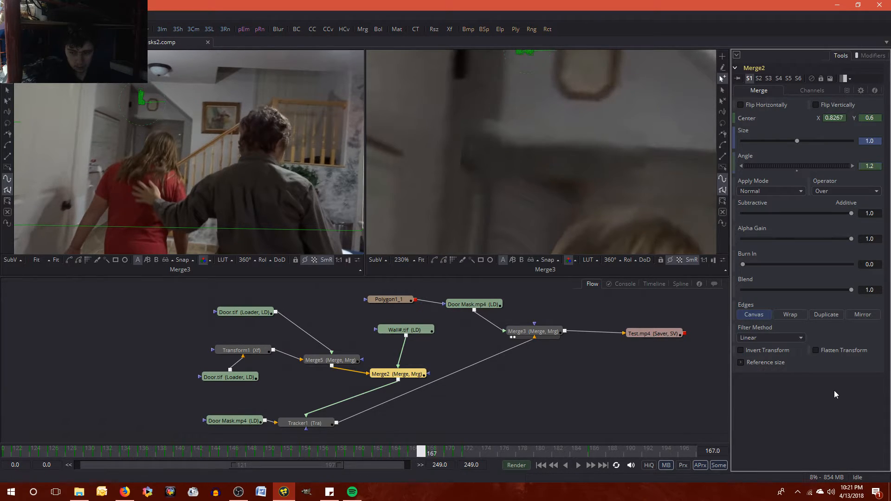
{"action": "key", "text": "Right"}
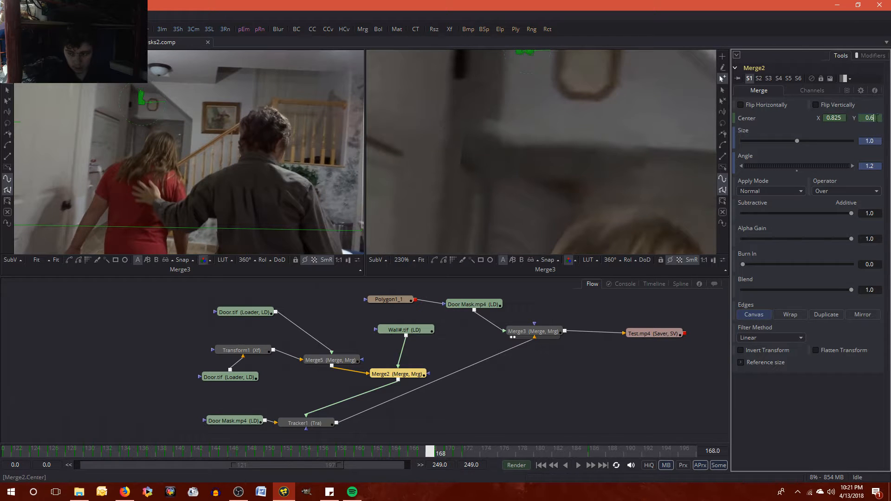
{"action": "left_click", "coordinate": [880, 116]}
{"action": "type", "text": "0.5995"}
{"action": "key", "text": "Tab"}
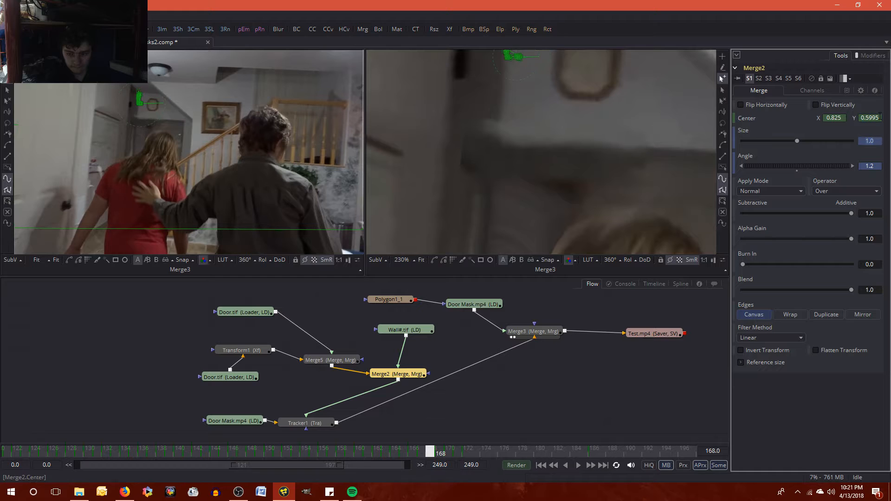
{"action": "left_click", "coordinate": [824, 432]}
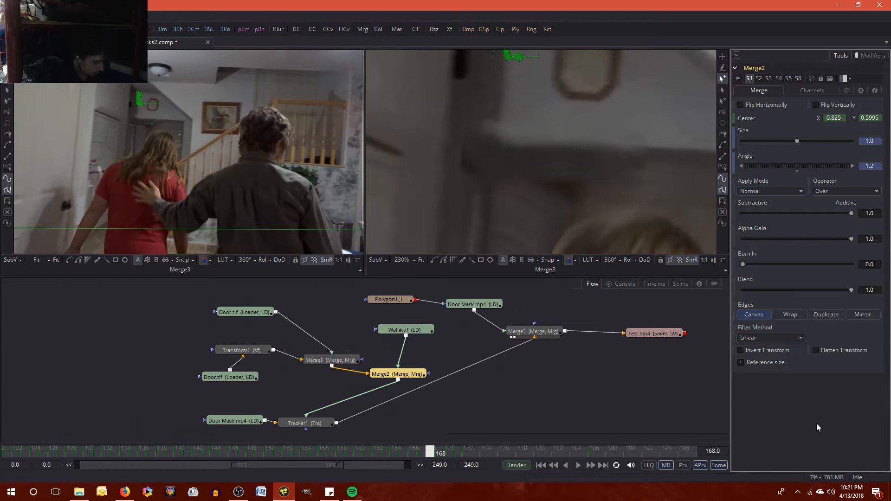
{"action": "key", "text": "ctrl+s"}
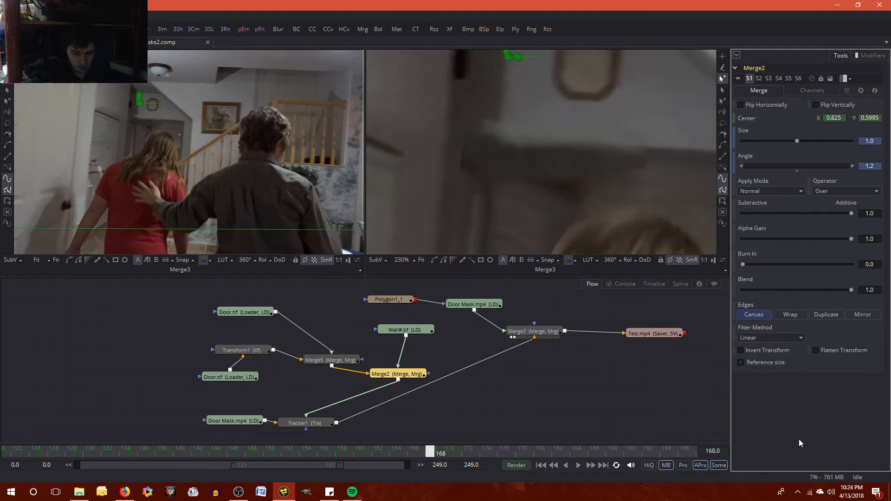
- Review the wall patch's alignment across frames 166 to 169, comparing frames 168 and 169
{"action": "key", "text": "Left"}
{"action": "key", "text": "Left"}
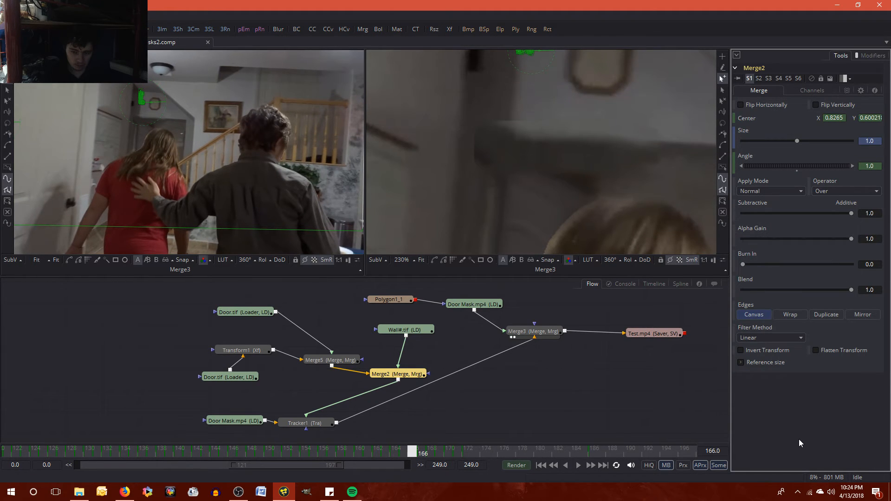
{"action": "key", "text": "Right"}
{"action": "key", "text": "Right"}
{"action": "key", "text": "Right"}
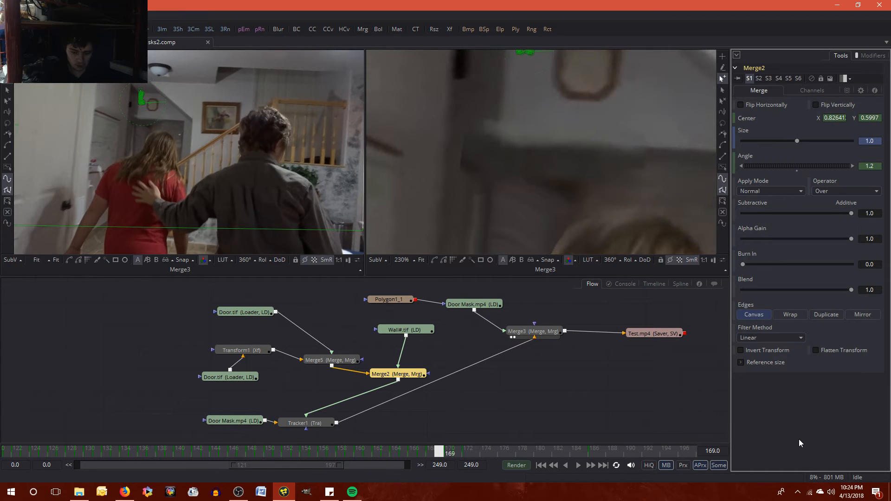
{"action": "key", "text": "Left"}
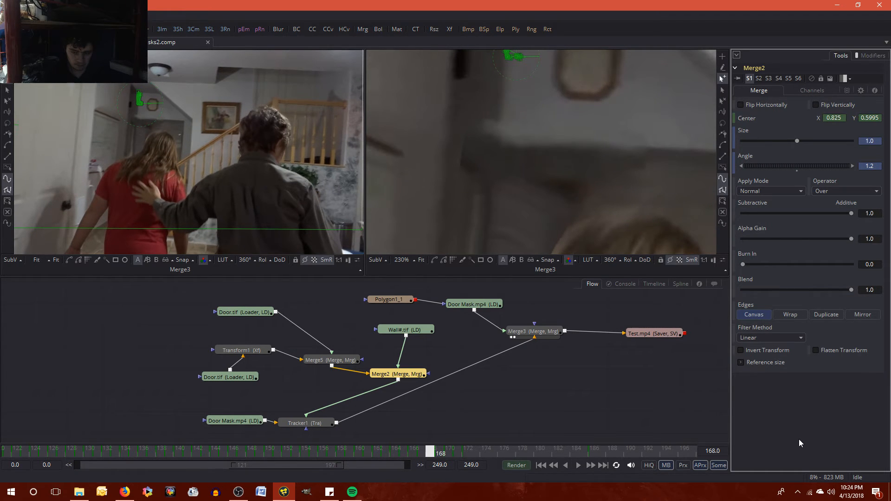
{"action": "key", "text": "Right"}
{"action": "key", "text": "Left"}
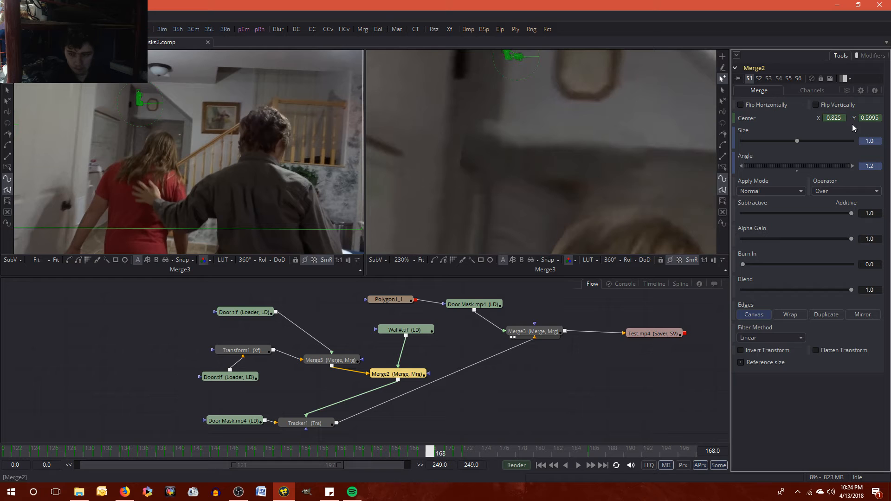
- Copy Merge2's Center X value of 0.825 from frame 168 to frame 169
{"action": "left_click", "coordinate": [834, 118]}
{"action": "right_click", "coordinate": [834, 118]}
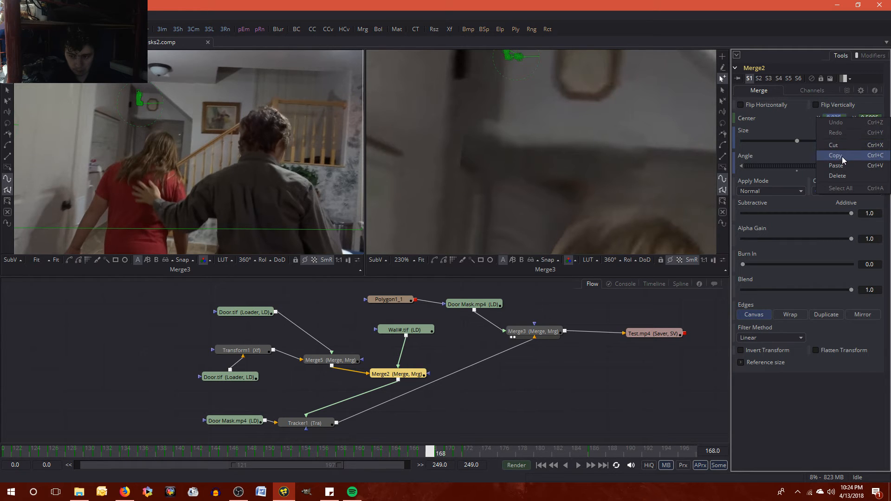
{"action": "left_click", "coordinate": [842, 156]}
{"action": "key", "text": "Right"}
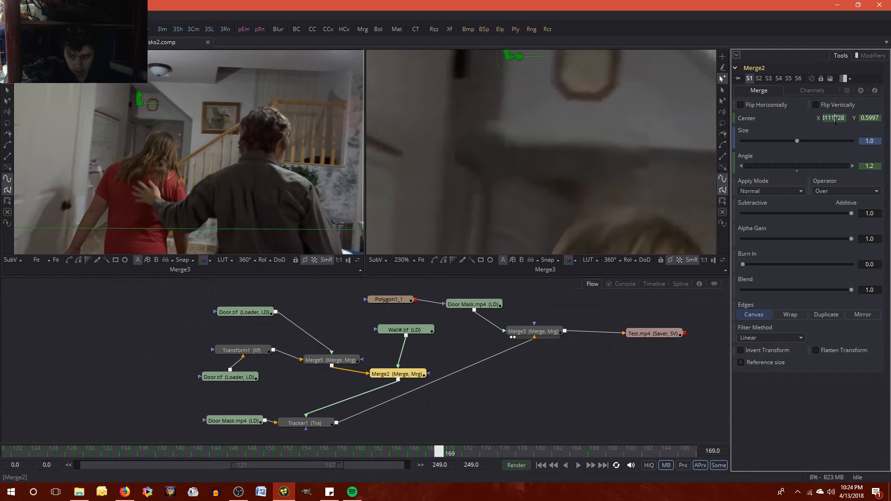
{"action": "left_click", "coordinate": [835, 119]}
{"action": "right_click", "coordinate": [835, 121]}
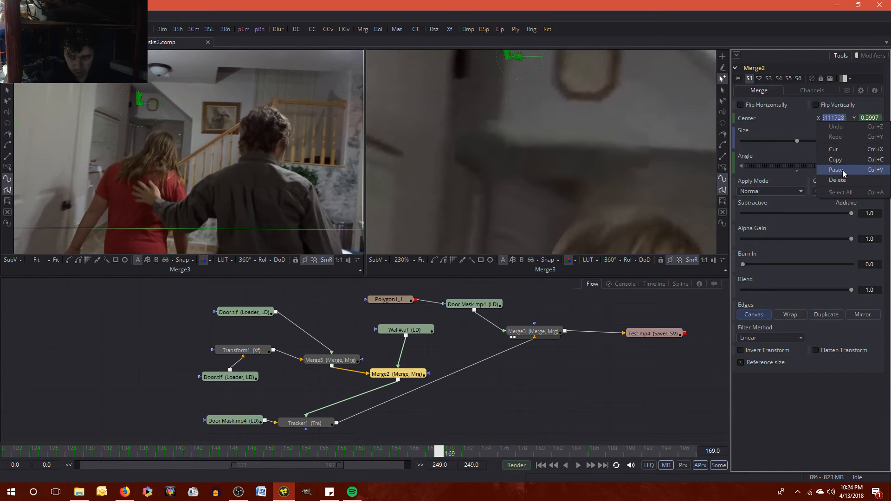
{"action": "left_click", "coordinate": [844, 171]}
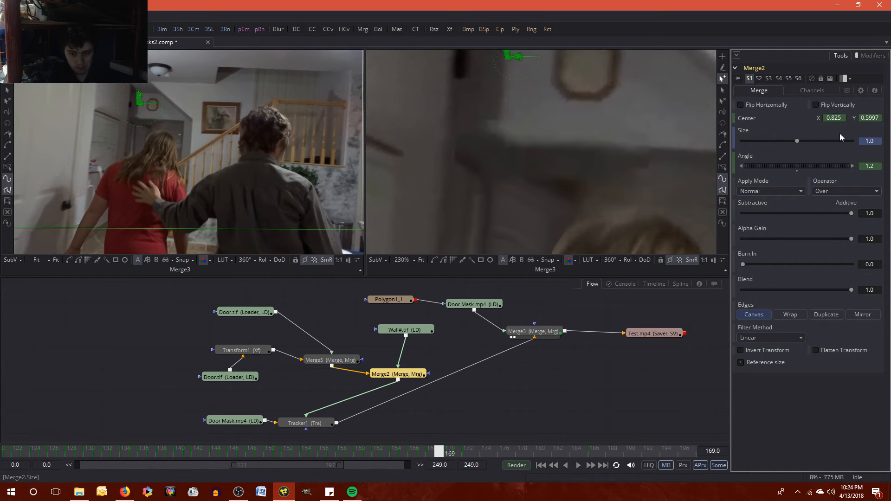
- Copy Merge2's Center Y value of 0.5995 from frame 168 to frame 169
{"action": "key", "text": "Left"}
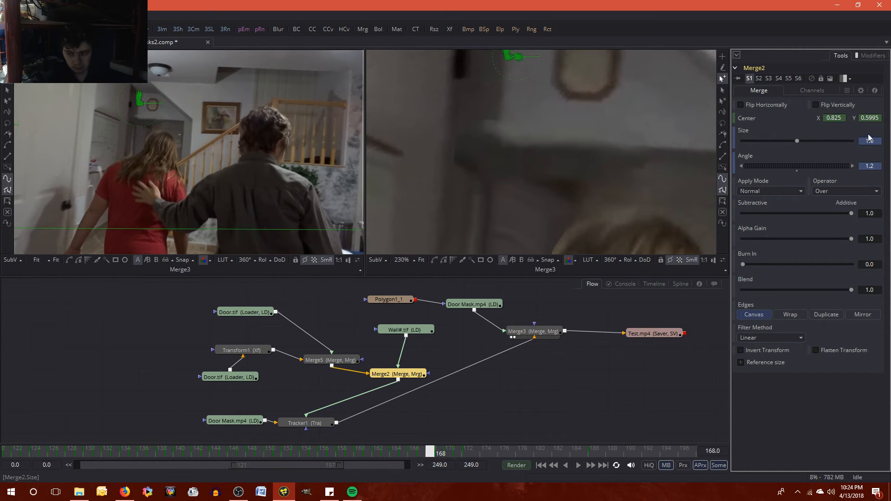
{"action": "left_click", "coordinate": [869, 118]}
{"action": "right_click", "coordinate": [869, 117]}
{"action": "left_click", "coordinate": [871, 156]}
{"action": "left_click", "coordinate": [838, 130]}
{"action": "key", "text": "Right"}
{"action": "left_click", "coordinate": [875, 118]}
{"action": "double_click", "coordinate": [876, 118]}
{"action": "right_click", "coordinate": [876, 119]}
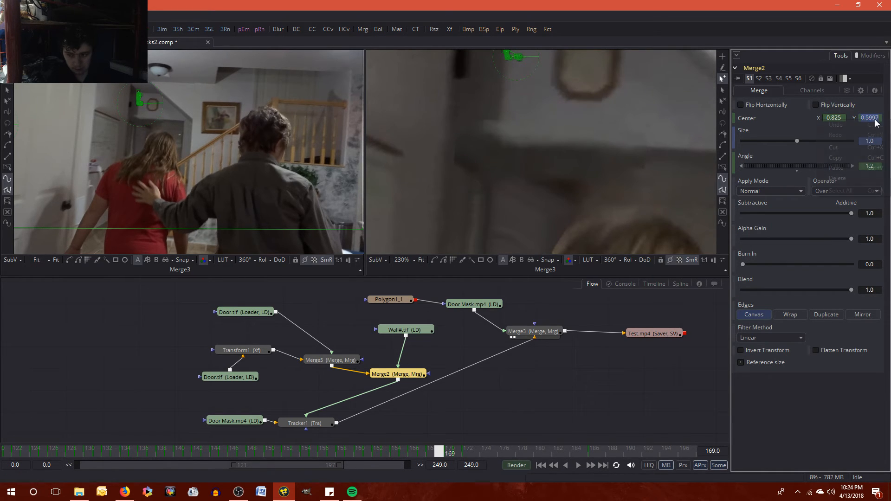
{"action": "left_click", "coordinate": [881, 170]}
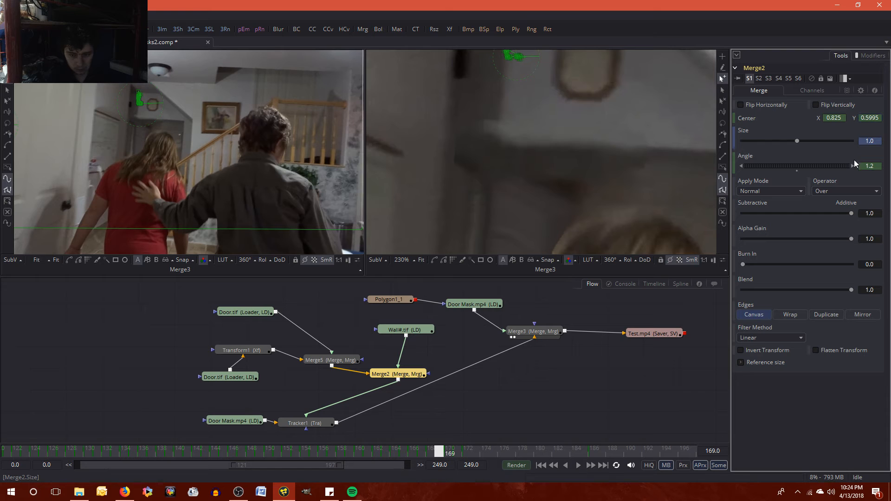
- Compare the patch on frames 168 and 169 and set Merge2's Center Y to 0.599 at frame 169
{"action": "key", "text": "Left"}
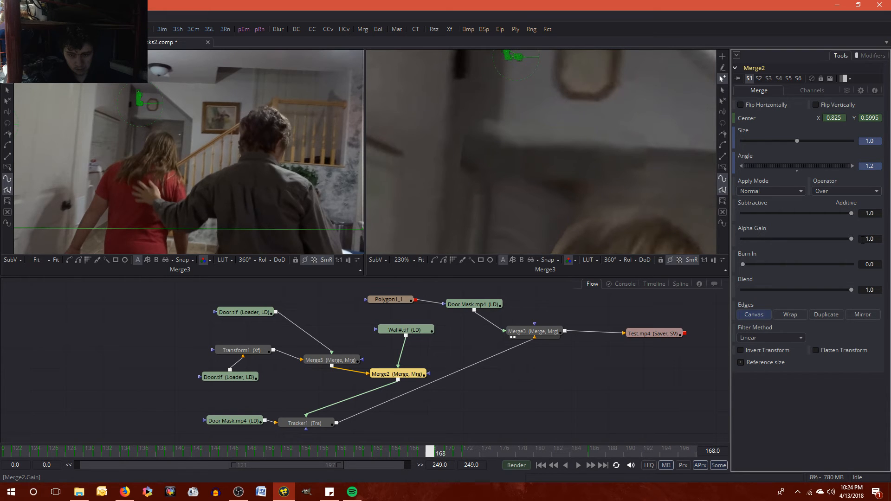
{"action": "key", "text": "Right"}
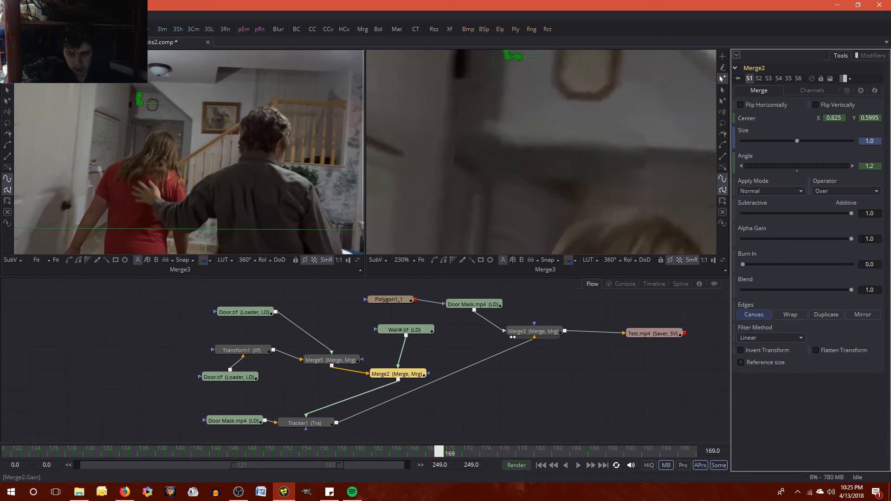
{"action": "left_click", "coordinate": [876, 118]}
{"action": "key", "text": "Tab"}
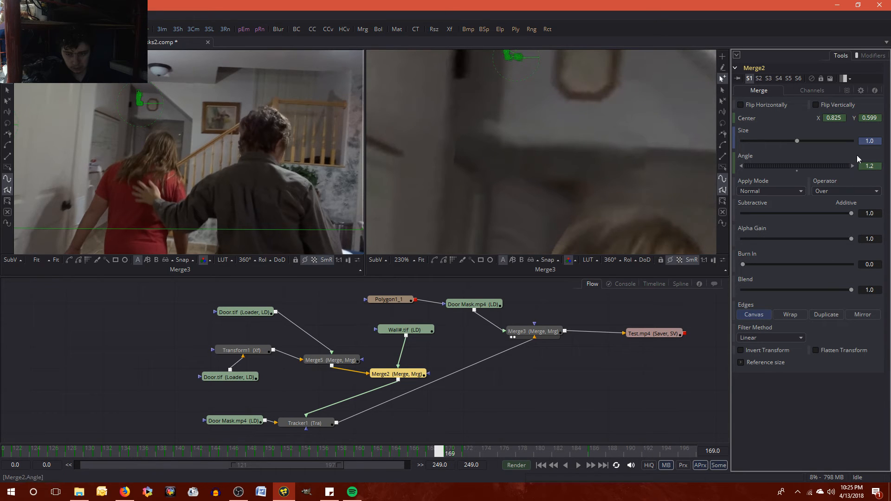
- Compare the wall patch on frames 168 and 169 and try a Center Y of 0.5995 for Merge2 at frame 169
{"action": "left_click", "coordinate": [865, 165]}
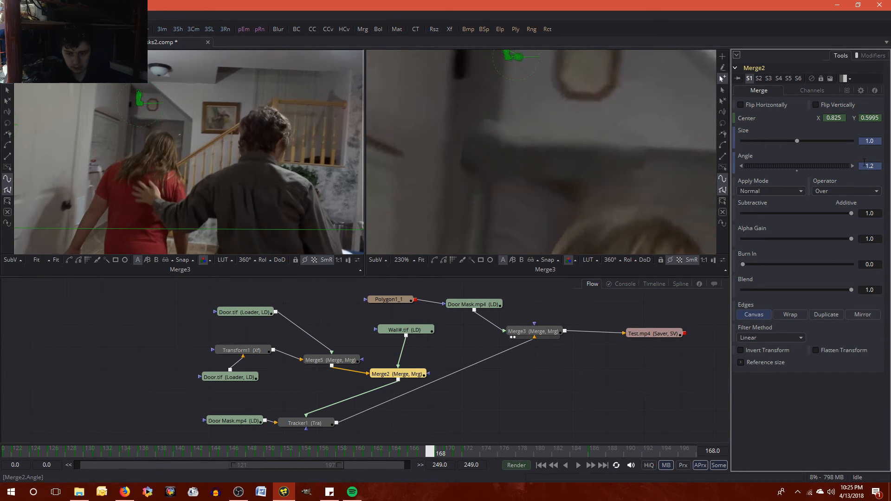
{"action": "key", "text": "]"}
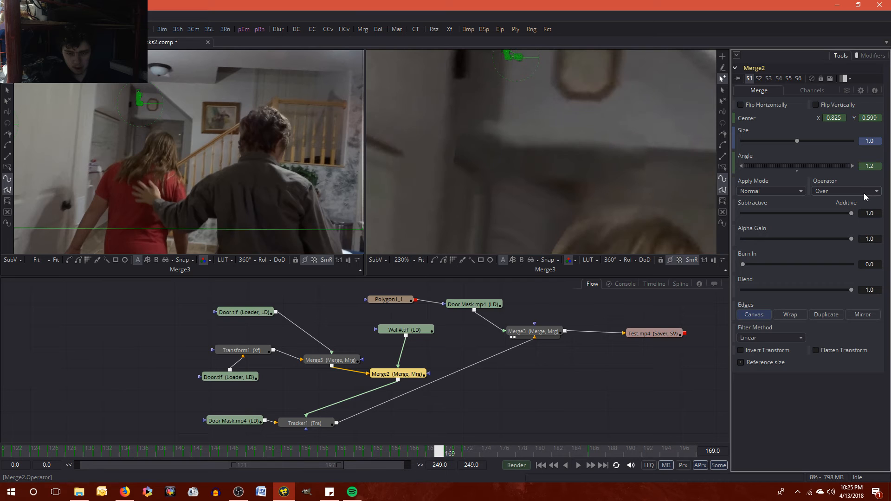
{"action": "key", "text": "["}
{"action": "key", "text": "]"}
{"action": "key", "text": "["}
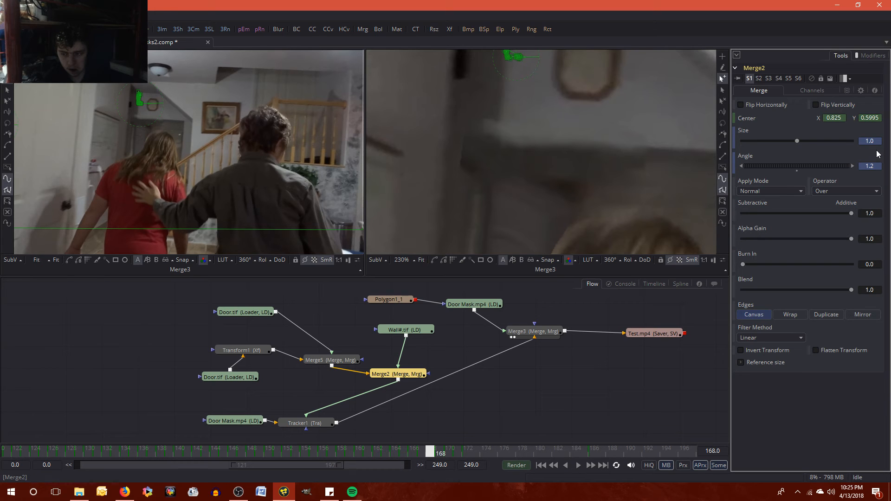
{"action": "key", "text": "]"}
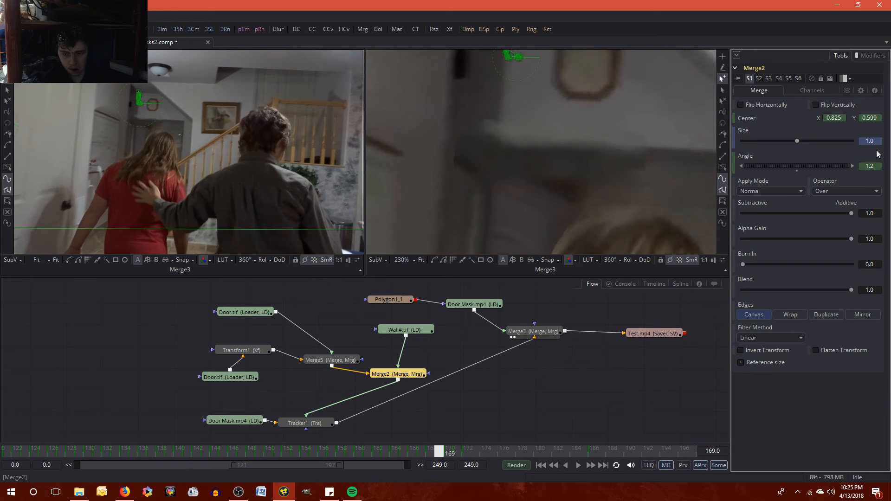
{"action": "left_click", "coordinate": [879, 118]}
{"action": "type", "text": "5"}
{"action": "key", "text": "Tab"}
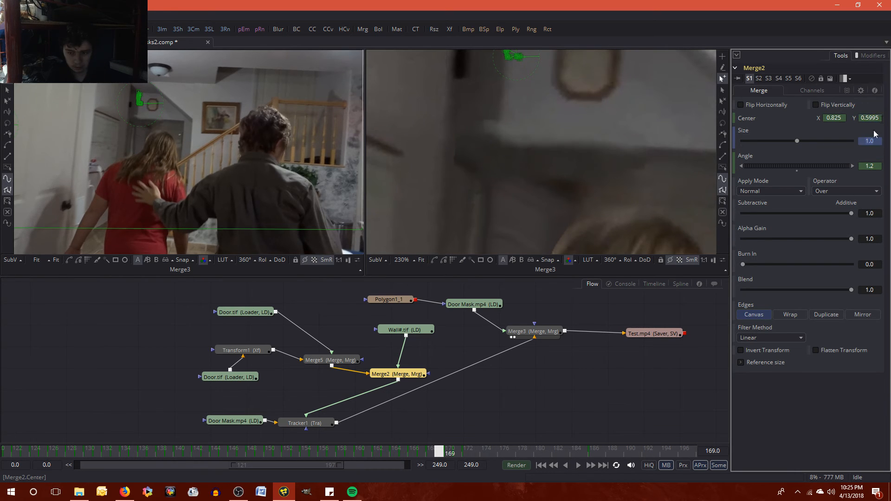
{"action": "key", "text": "["}
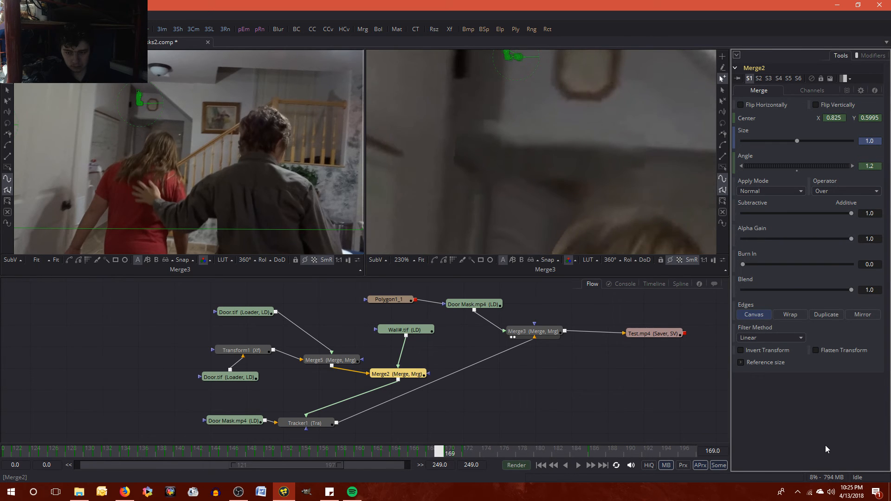
{"action": "key", "text": "]"}
- Set Merge2's Center Y to 0.5992 at frame 169 and check the patch's movement against frame 168
{"action": "key", "text": "BackSpace"}
{"action": "type", "text": "2"}
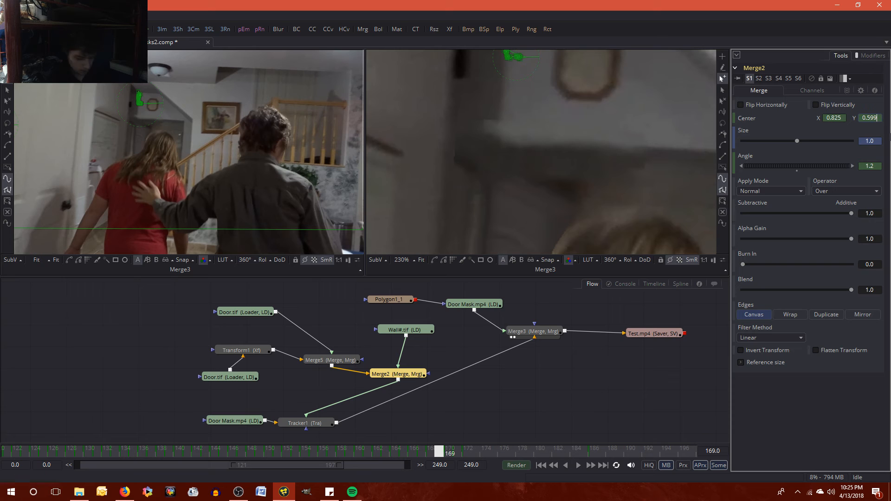
{"action": "key", "text": "Return"}
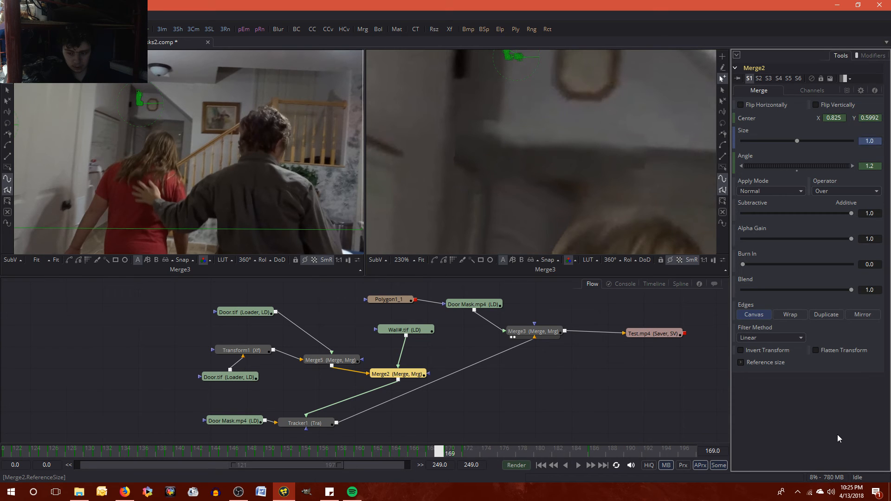
{"action": "key", "text": "["}
{"action": "key", "text": "]"}
{"action": "key", "text": "["}
{"action": "key", "text": "bracketright"}
{"action": "key", "text": "bracketleft"}
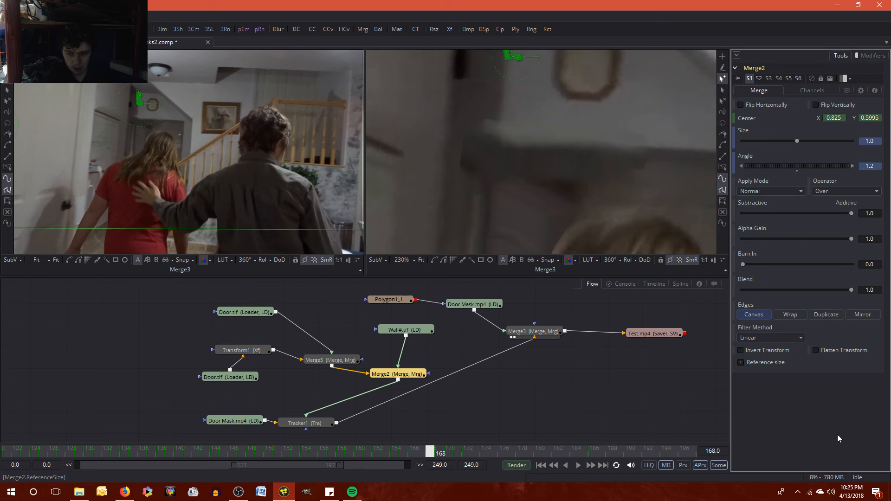
{"action": "key", "text": "bracketright"}
- Try a Center Y of 0.5991 for Merge2 at frame 169 and compare the patch with frame 168
{"action": "left_click", "coordinate": [878, 118]}
{"action": "key", "text": "BackSpace"}
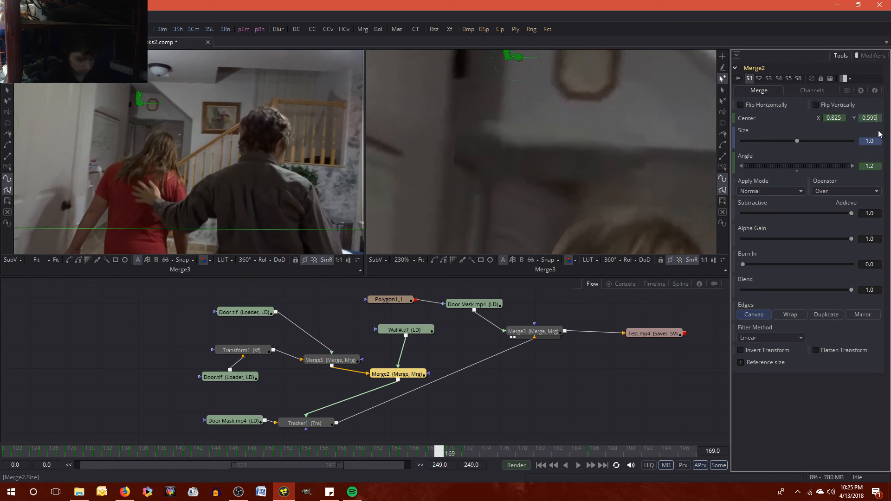
{"action": "type", "text": "1"}
{"action": "key", "text": "Return"}
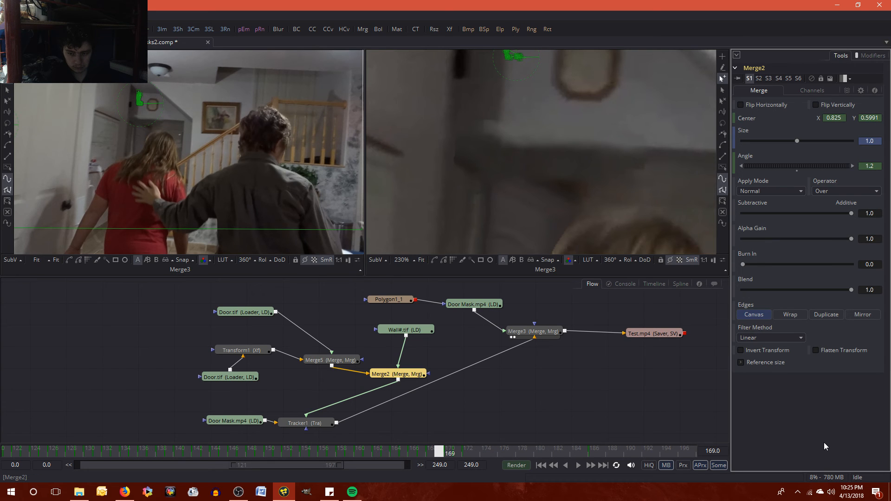
{"action": "key", "text": "bracketleft"}
{"action": "key", "text": "bracketright"}
{"action": "key", "text": "bracketleft"}
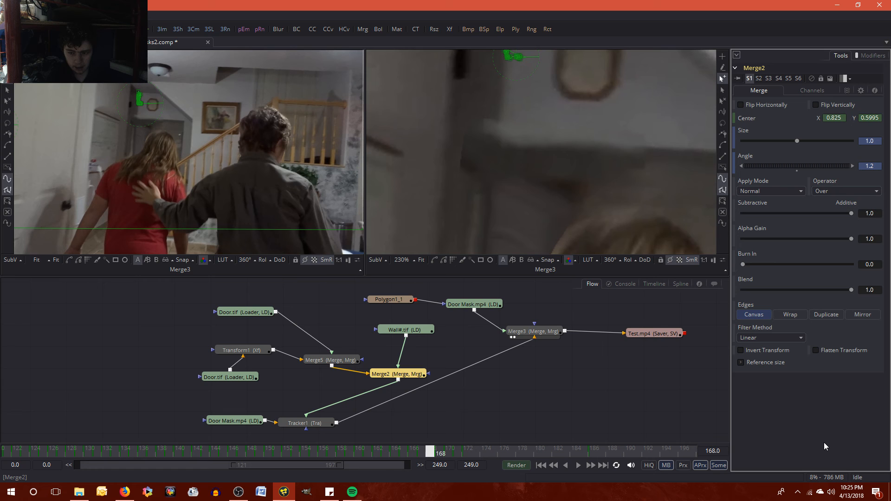
{"action": "key", "text": "bracketright"}
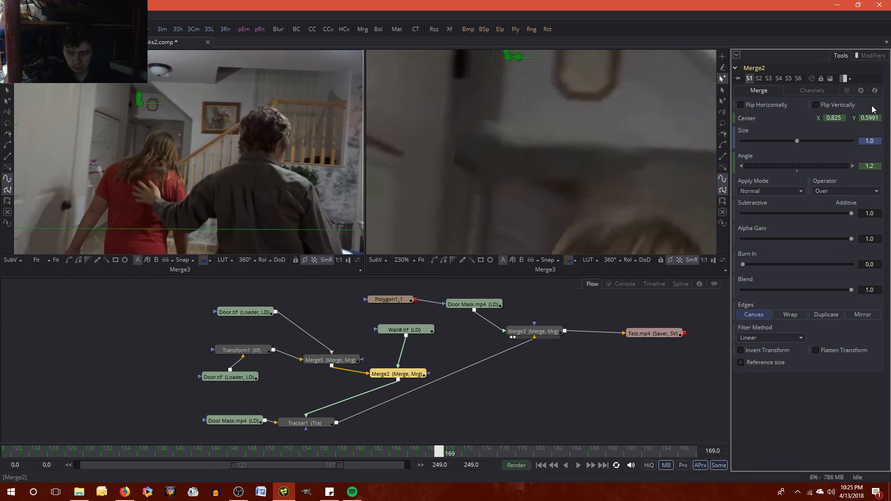
- Change Merge2's Center Y at frame 169 back to 0.5992
{"action": "left_click", "coordinate": [880, 121]}
{"action": "key", "text": "BackSpace"}
{"action": "type", "text": "2"}
{"action": "key", "text": "Return"}
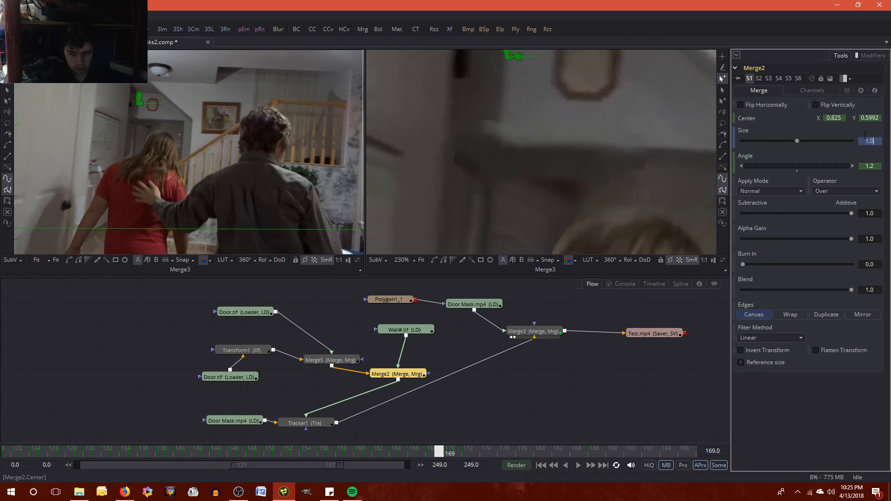
- Recheck the wall patch's alignment between frames 168 and 169 and save the composition
{"action": "key", "text": "bracketleft"}
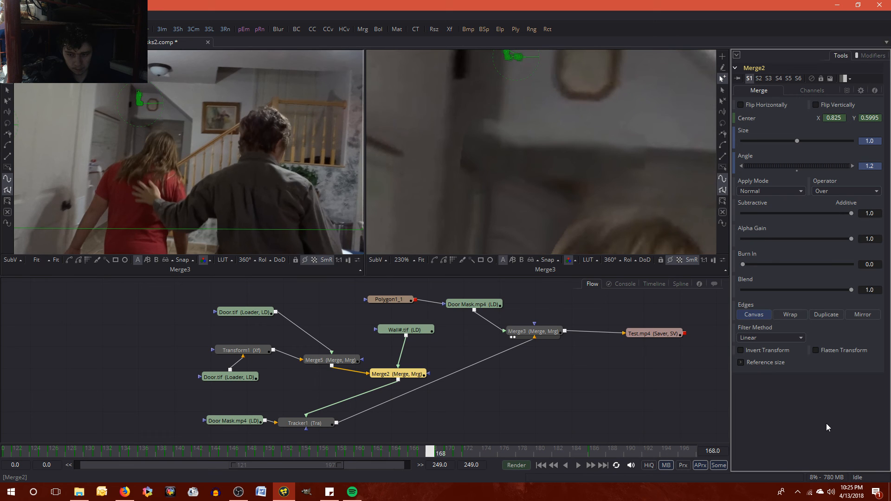
{"action": "key", "text": "bracketright"}
{"action": "key", "text": "bracketleft"}
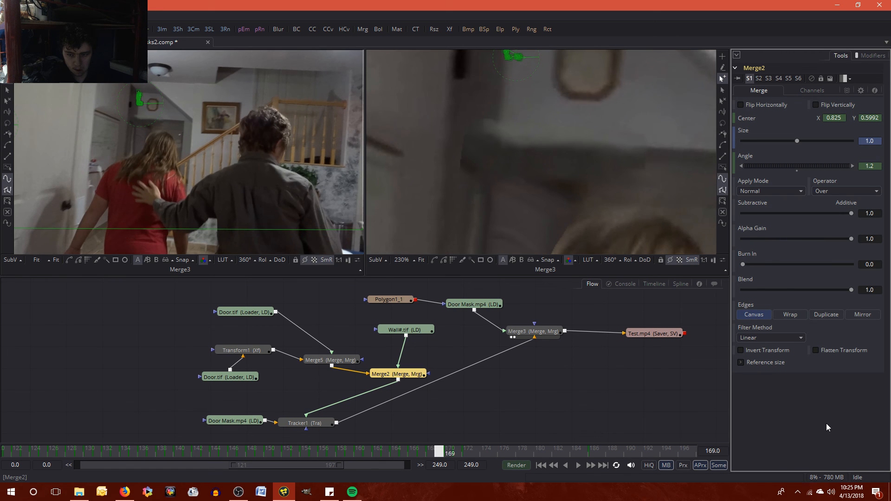
{"action": "key", "text": "bracketright"}
{"action": "key", "text": "bracketleft"}
{"action": "key", "text": "bracketright"}
{"action": "key", "text": "ctrl+s"}
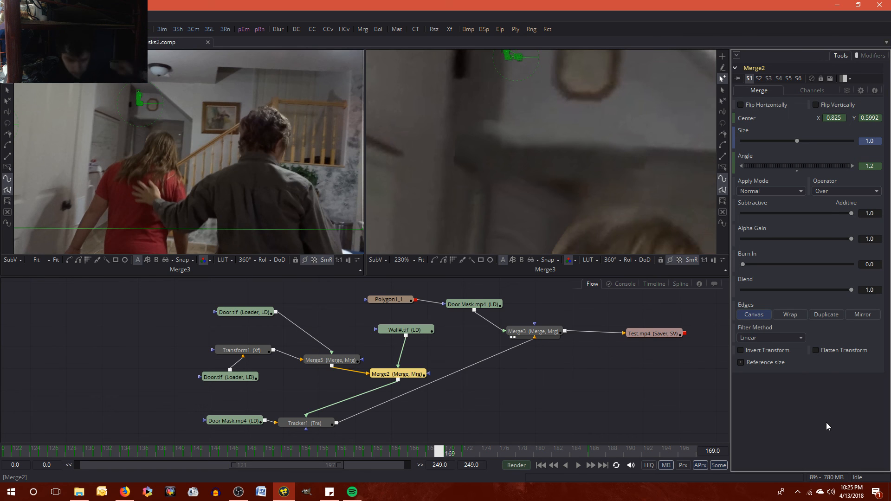